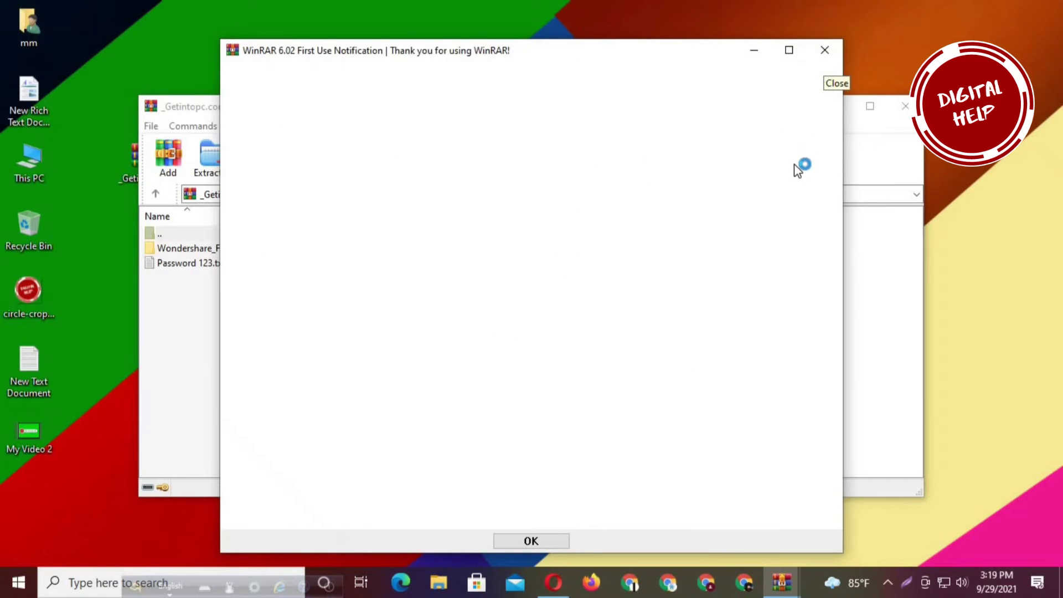
Step: Dismiss the WinRAR notification, open the Wondershare_Filmora folder in the archive, and run the filmora_64bit installer
click(824, 50)
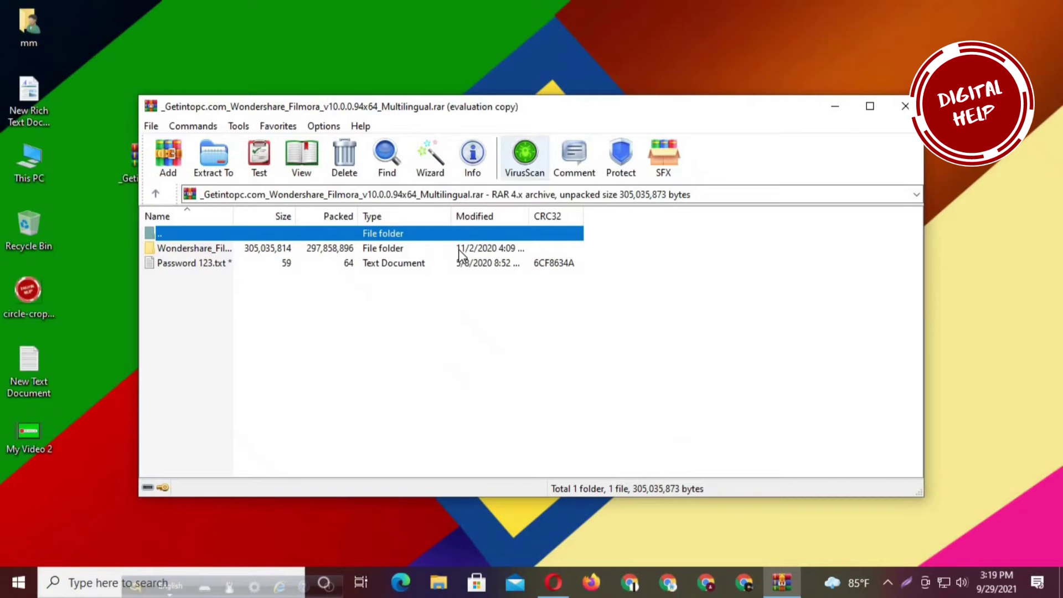
double_click(202, 251)
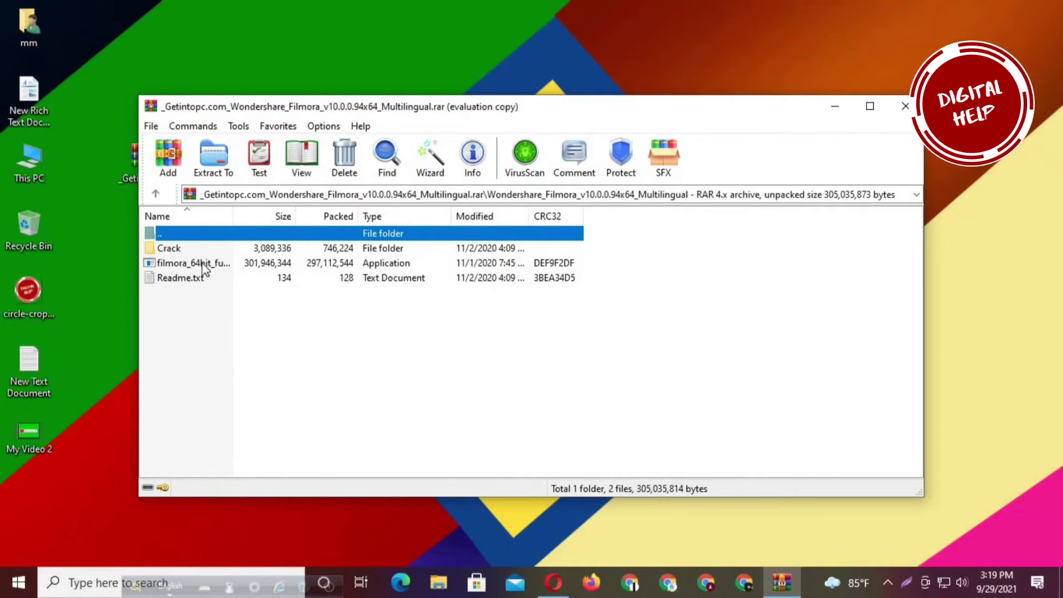
double_click(200, 262)
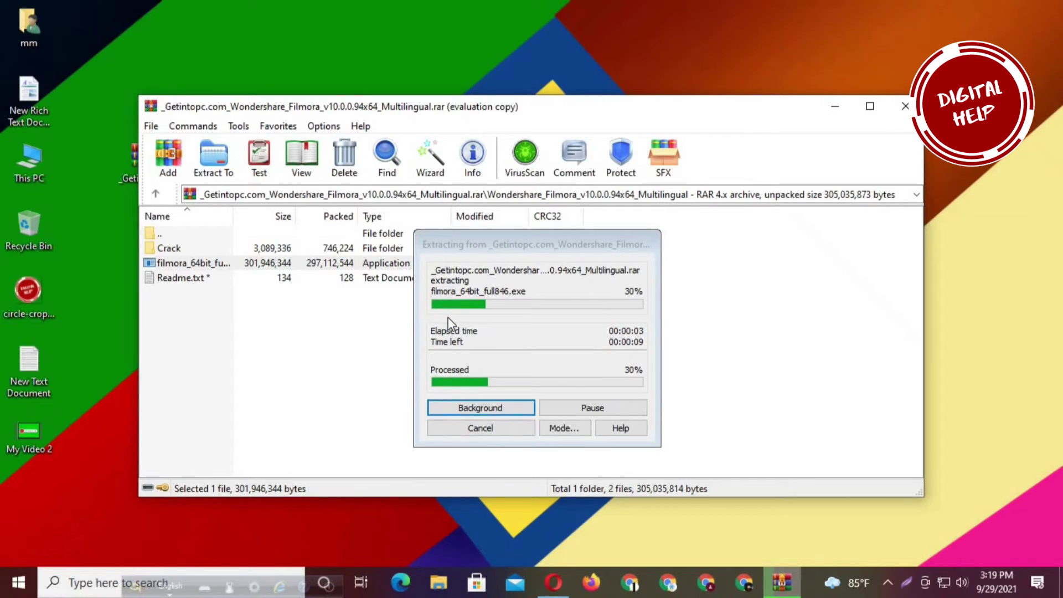
click(1045, 247)
right_click(1045, 247)
click(974, 287)
right_click(1011, 249)
click(975, 296)
right_click(1022, 258)
click(979, 300)
right_click(985, 268)
click(990, 310)
right_click(999, 276)
click(982, 321)
right_click(1002, 274)
click(988, 321)
right_click(1009, 287)
click(987, 332)
right_click(1024, 302)
click(984, 342)
right_click(996, 320)
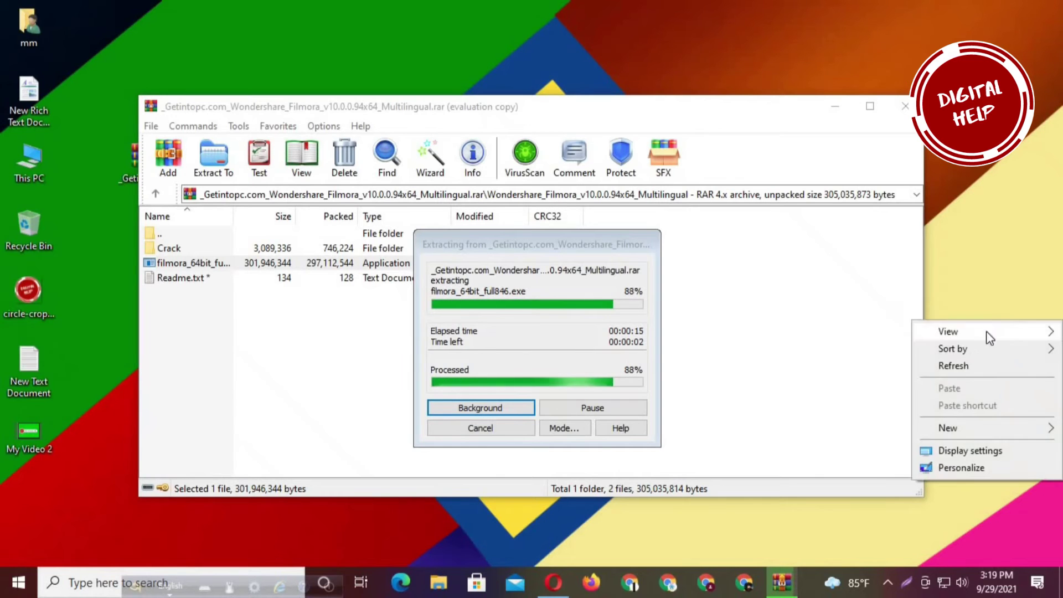
click(983, 366)
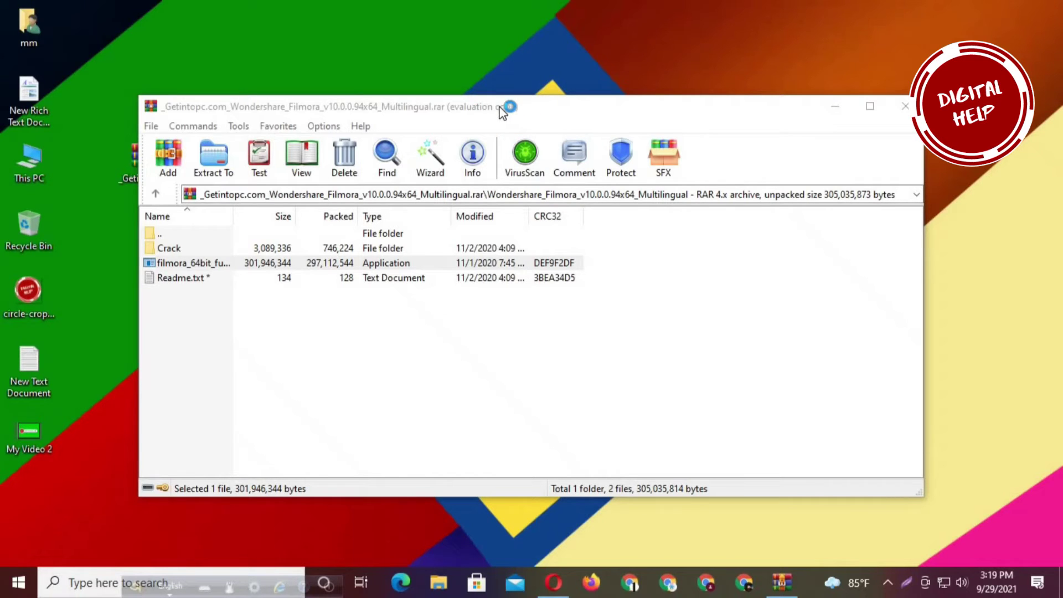
drag(501, 108, 511, 102)
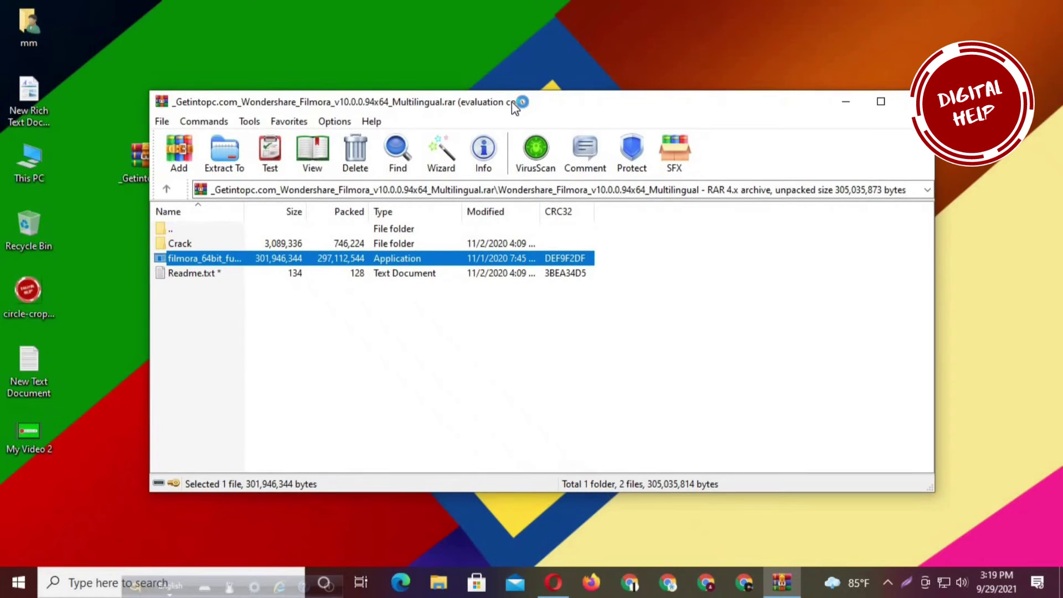
right_click(671, 23)
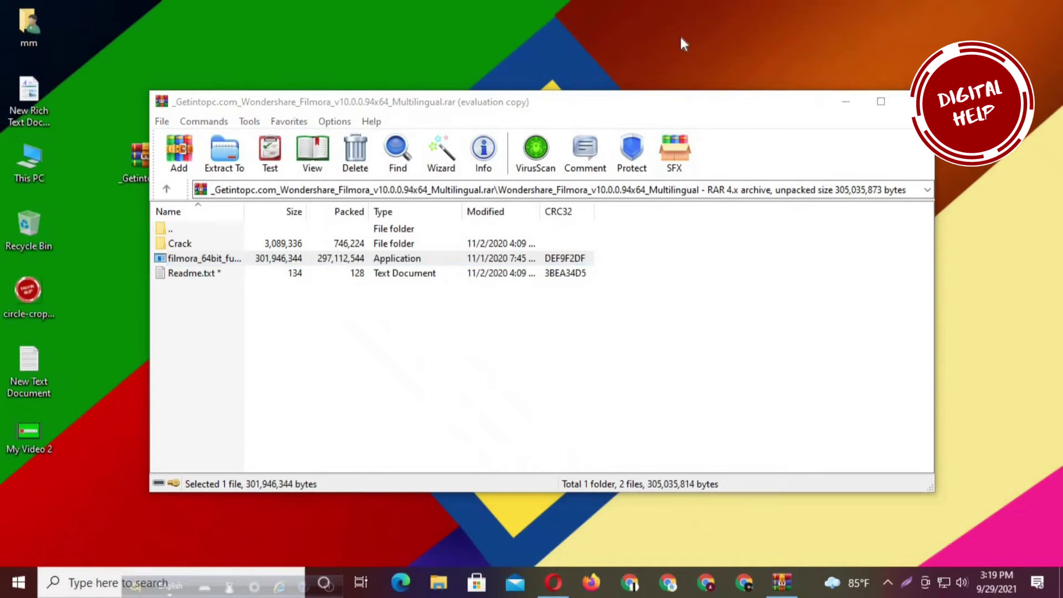
click(704, 71)
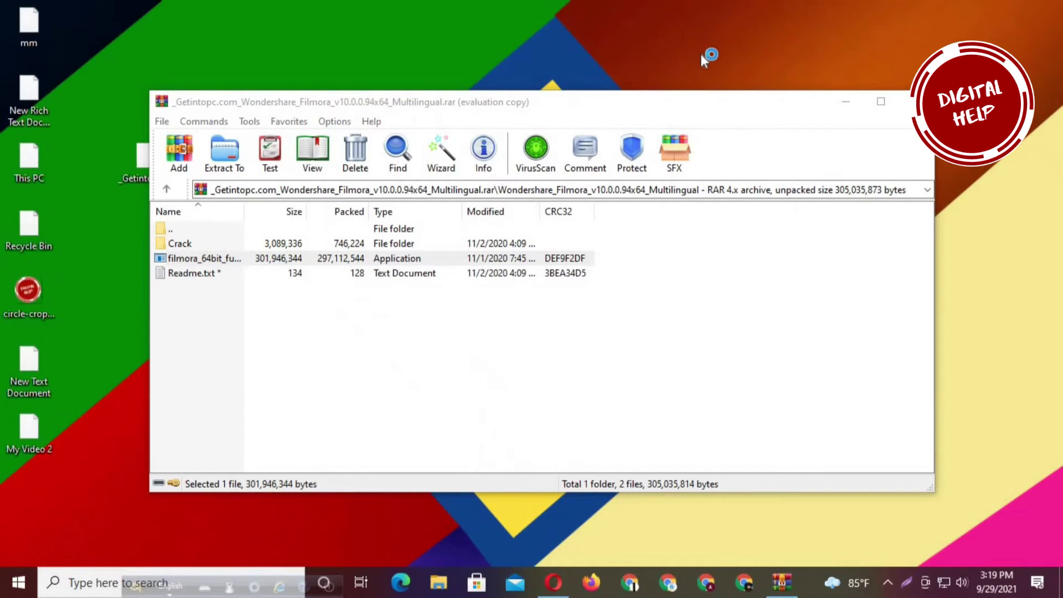
right_click(665, 17)
click(712, 64)
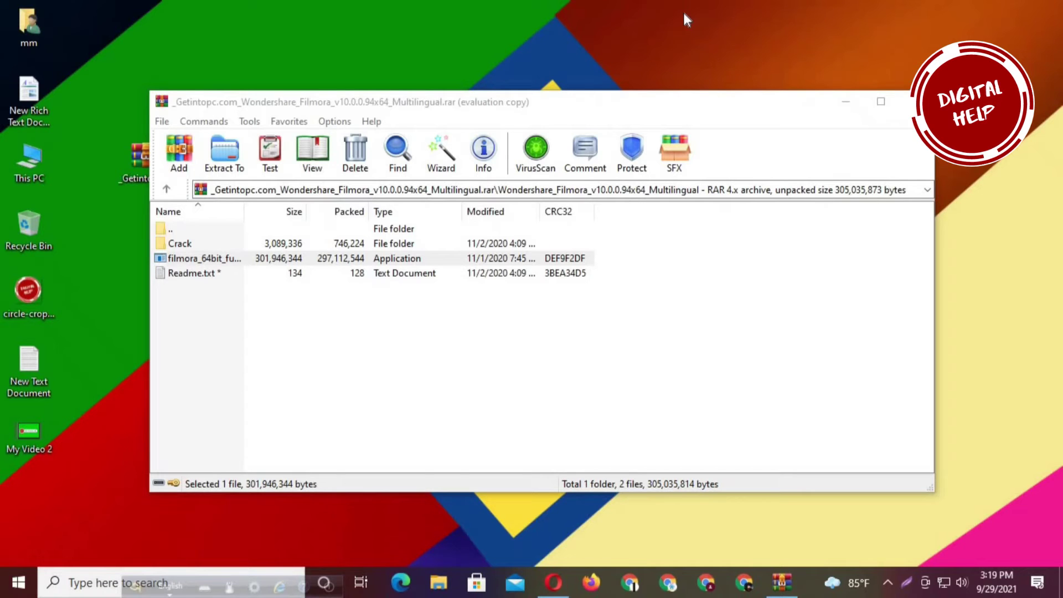
drag(677, 110, 691, 109)
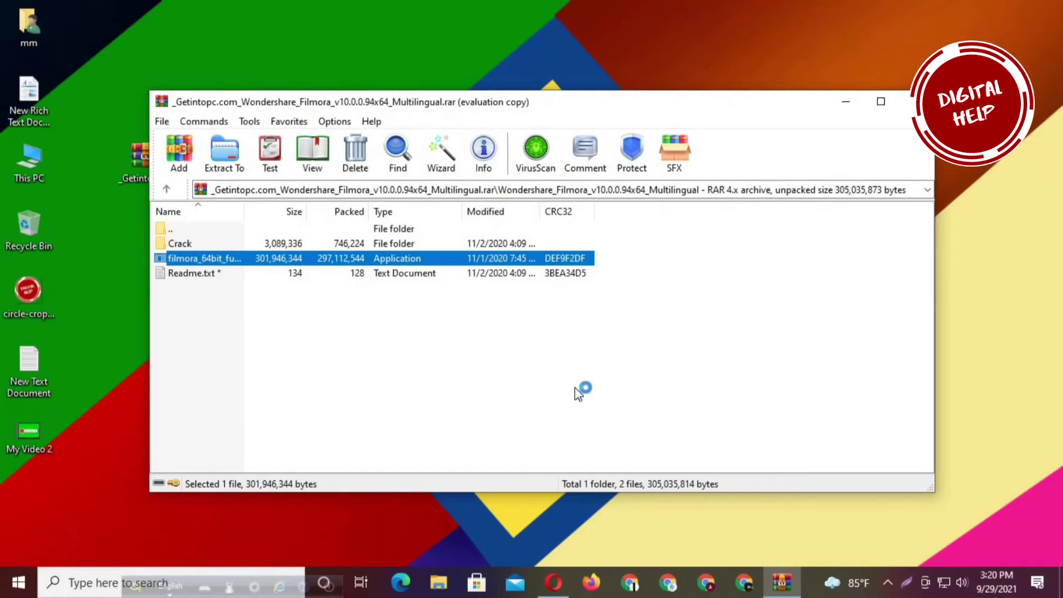
Step: Minimize the archive window, choose English as the setup language, accept the license agreement, and start installing Wondershare Filmora X
click(845, 105)
right_click(811, 100)
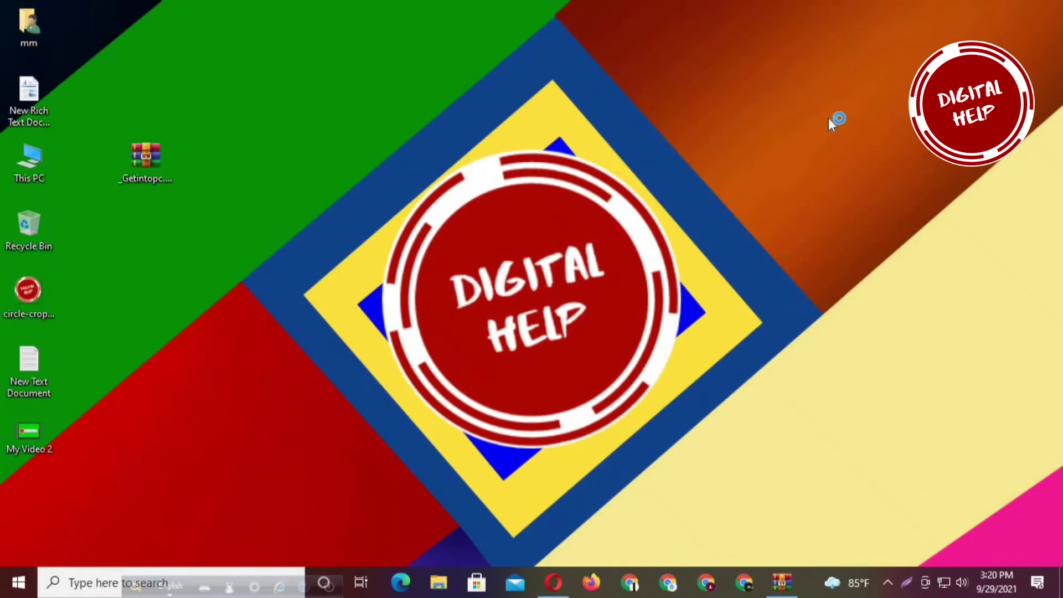
click(837, 145)
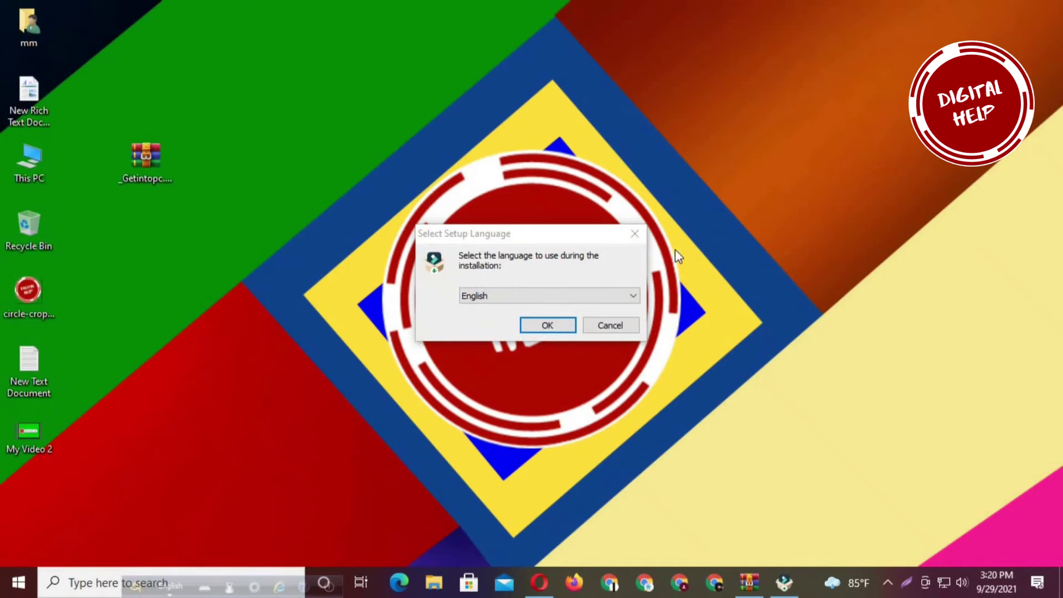
click(545, 327)
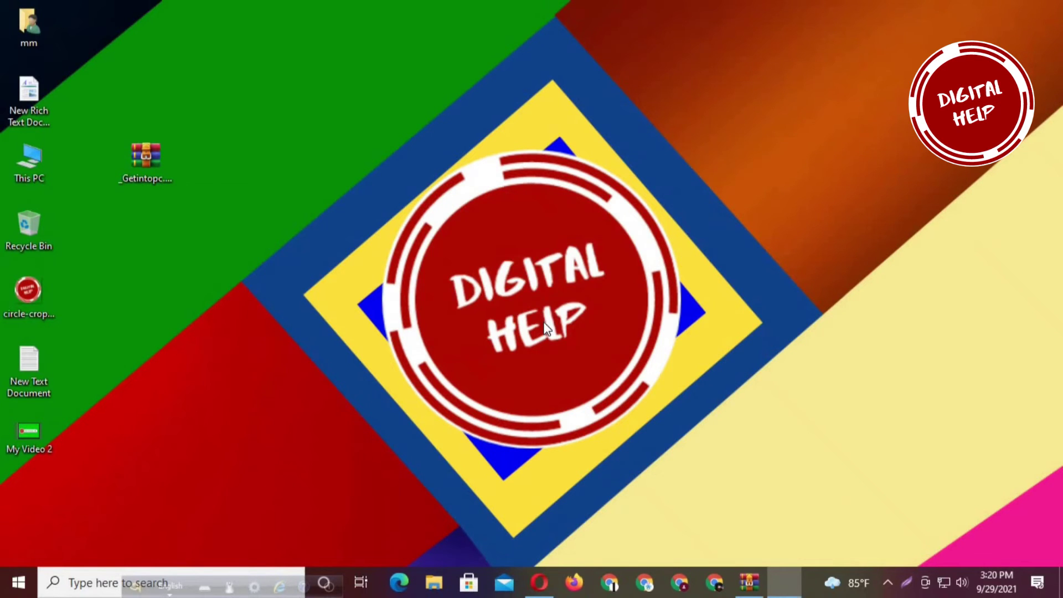
click(625, 415)
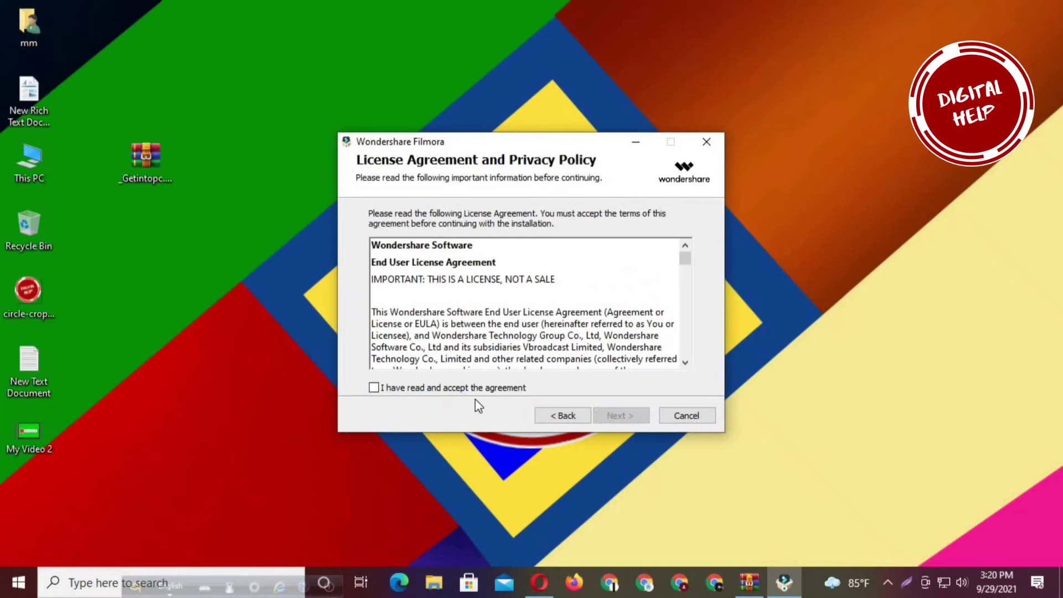
click(456, 388)
click(612, 416)
click(613, 415)
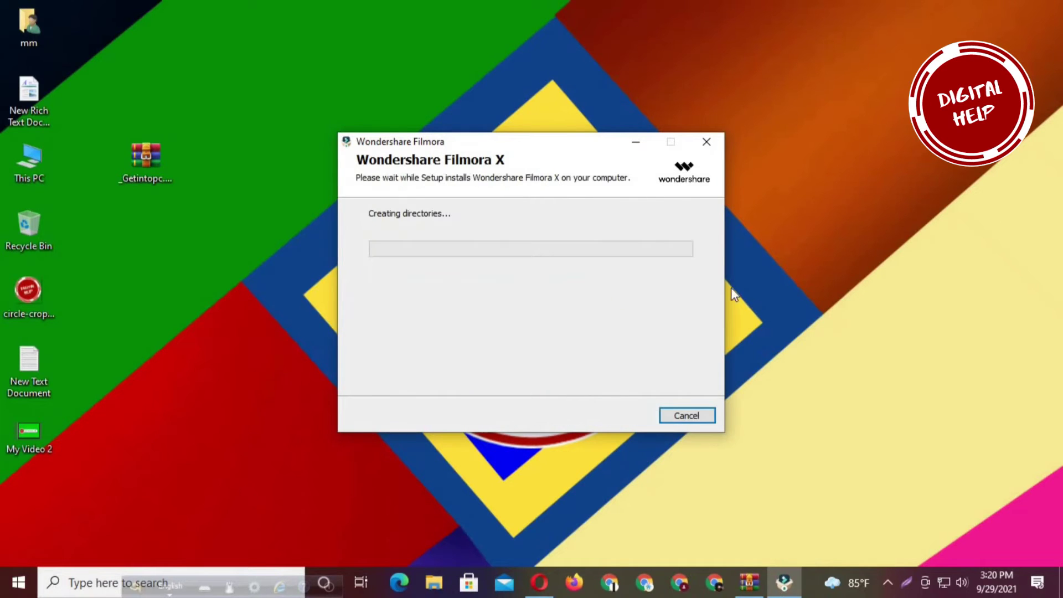
right_click(841, 202)
click(878, 244)
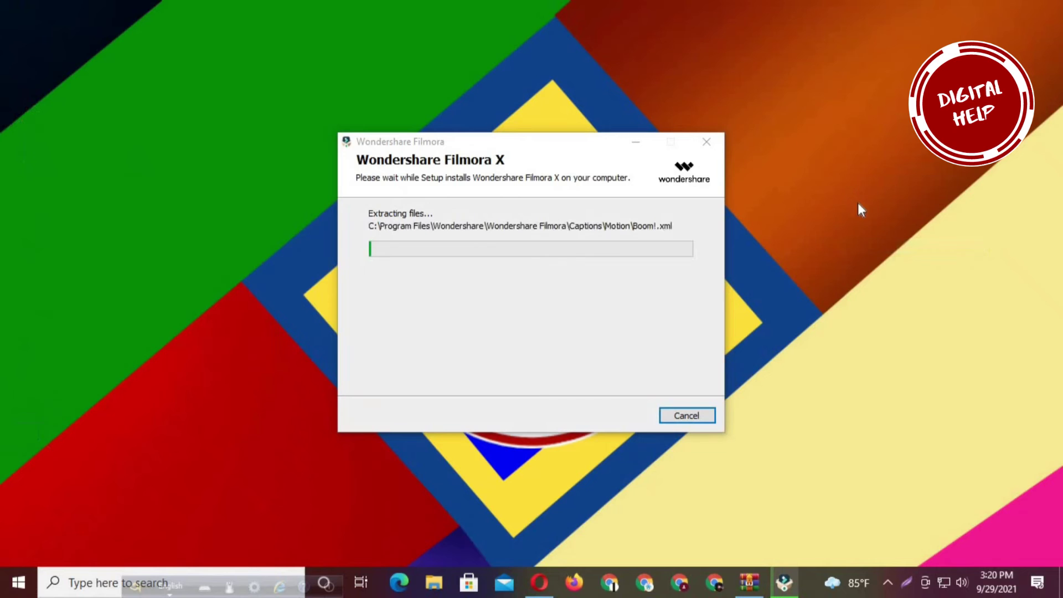
right_click(856, 200)
click(886, 241)
right_click(852, 201)
click(884, 239)
right_click(857, 183)
click(874, 217)
right_click(853, 183)
mouse_move(886, 222)
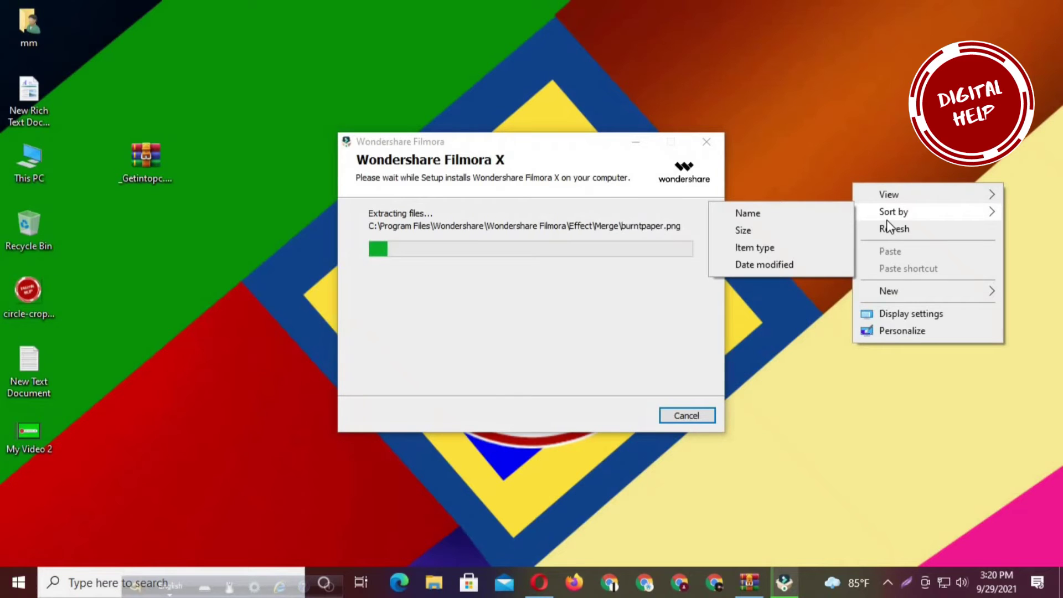
click(900, 229)
right_click(810, 178)
click(818, 203)
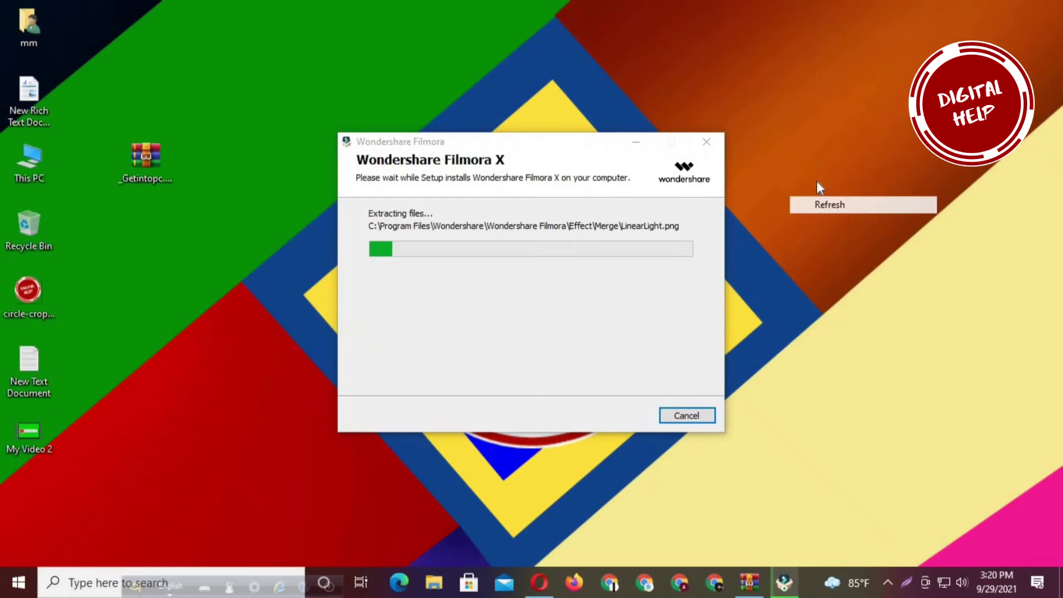
right_click(819, 185)
click(822, 194)
right_click(805, 151)
click(845, 195)
right_click(819, 152)
click(847, 199)
right_click(806, 153)
click(836, 197)
right_click(818, 167)
click(842, 212)
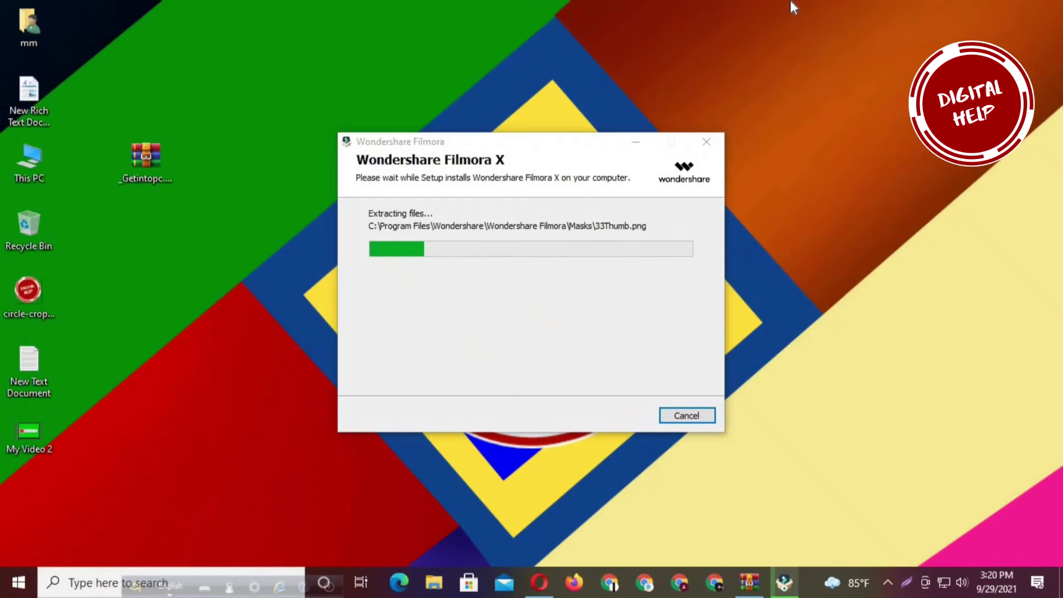
right_click(798, 150)
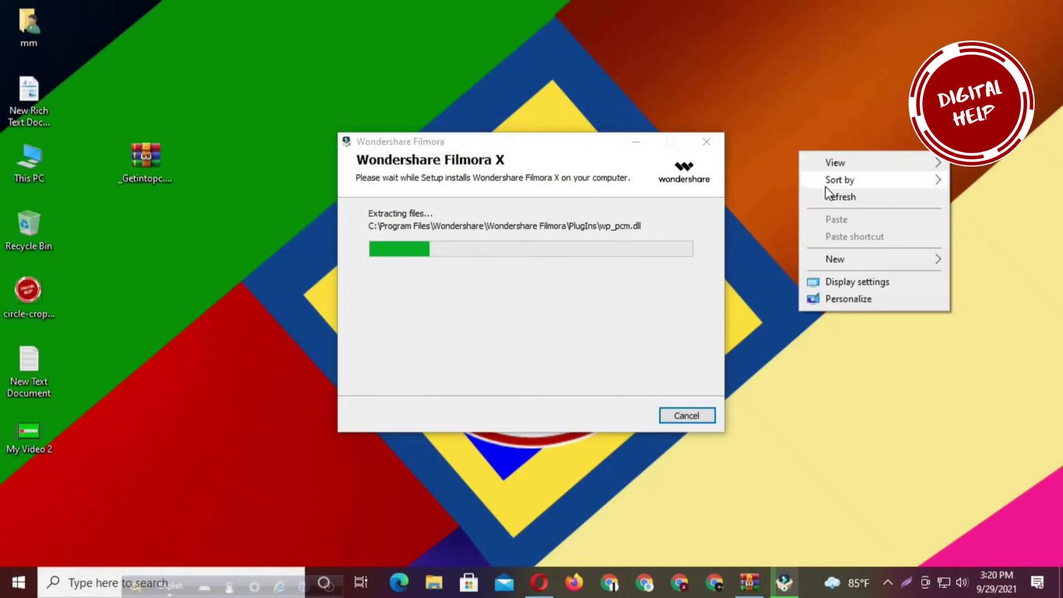
click(830, 193)
right_click(829, 175)
click(867, 221)
right_click(839, 190)
click(861, 235)
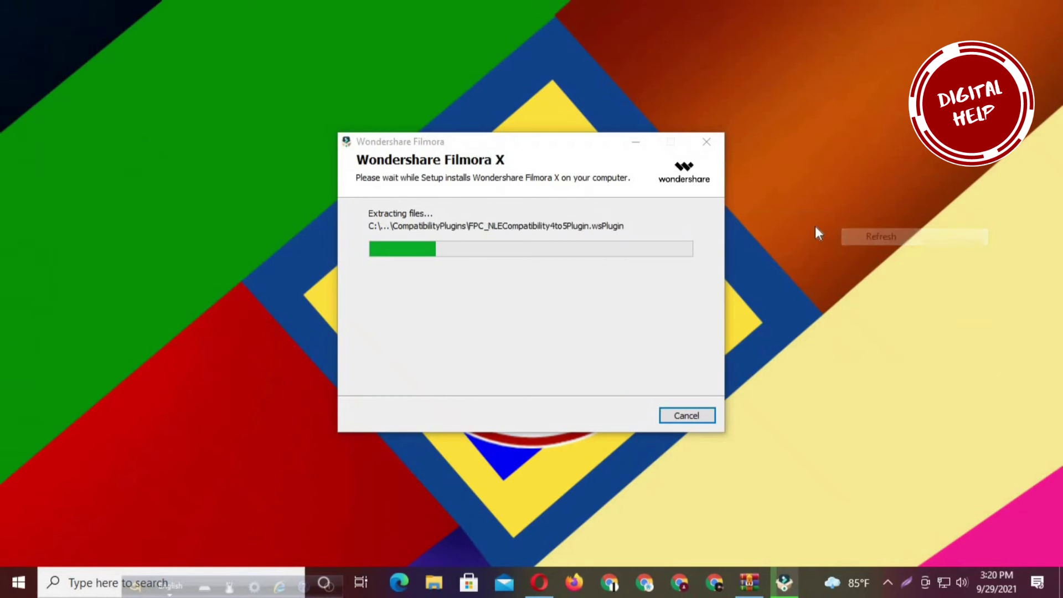
right_click(816, 229)
click(851, 269)
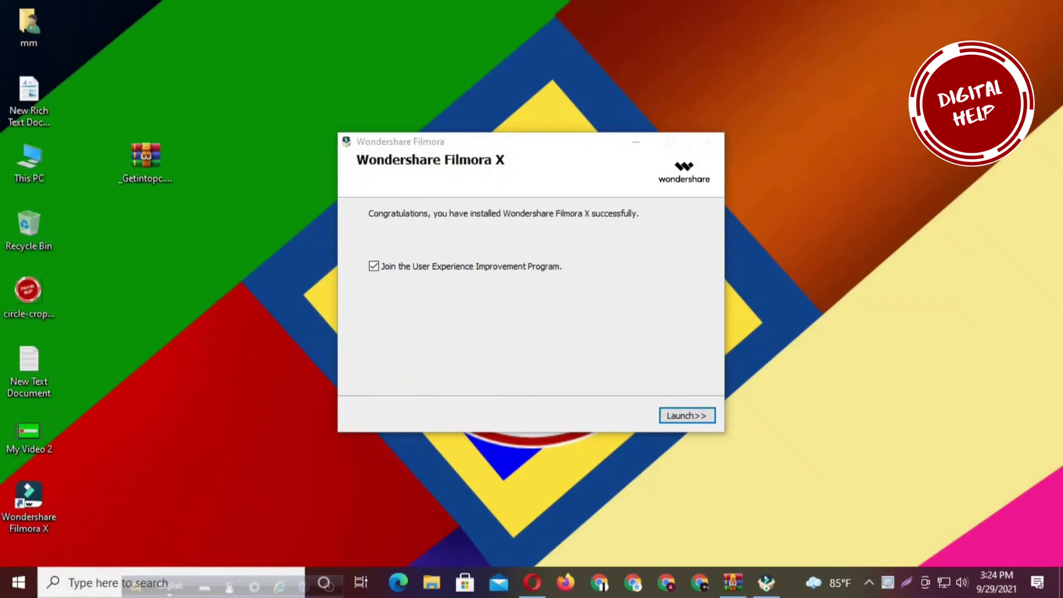
Step: Finish the setup by launching Wondershare Filmora X, with the User Experience Improvement Program option left ticked
click(687, 416)
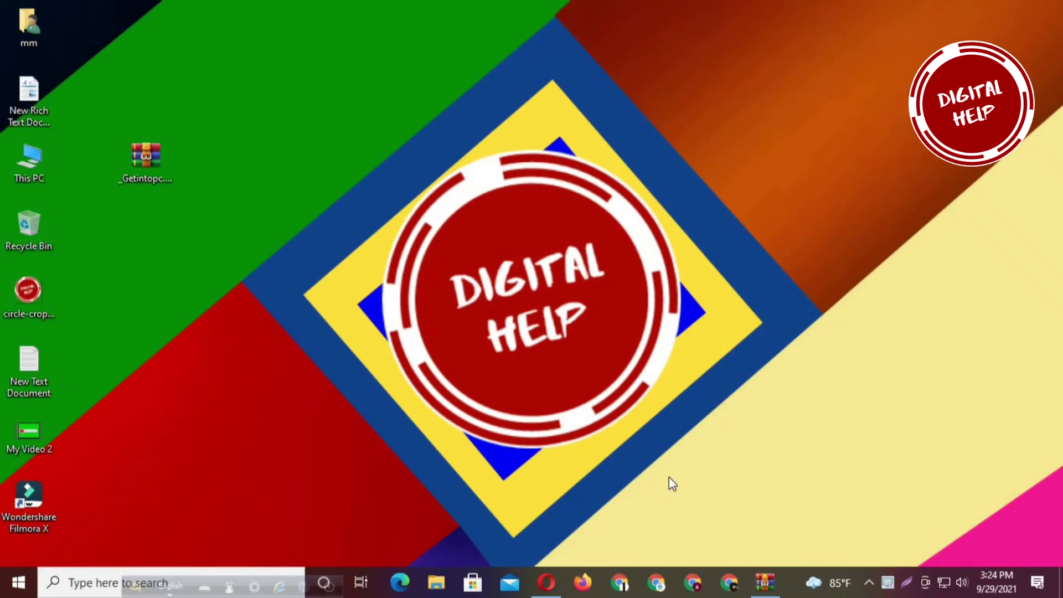
right_click(832, 59)
key(e)
right_click(837, 74)
key(e)
right_click(810, 71)
click(853, 114)
right_click(786, 55)
click(826, 102)
right_click(778, 41)
key(e)
right_click(769, 37)
click(807, 75)
Step: Move the Wondershare Filmora X desktop shortcut beside the _Getintopc archive and refresh the desktop
drag(47, 490, 284, 188)
right_click(361, 185)
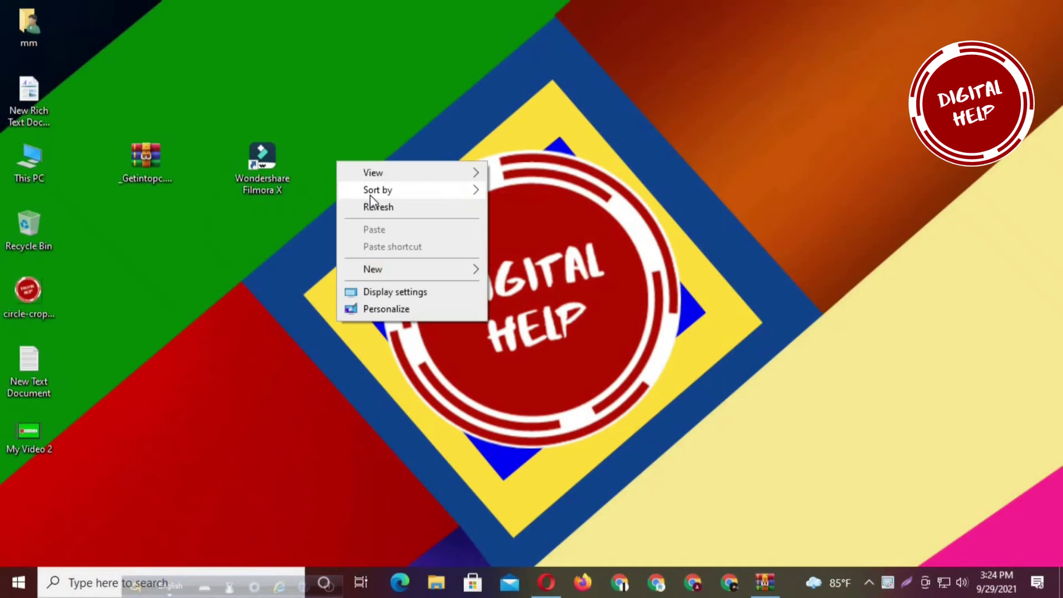
click(378, 207)
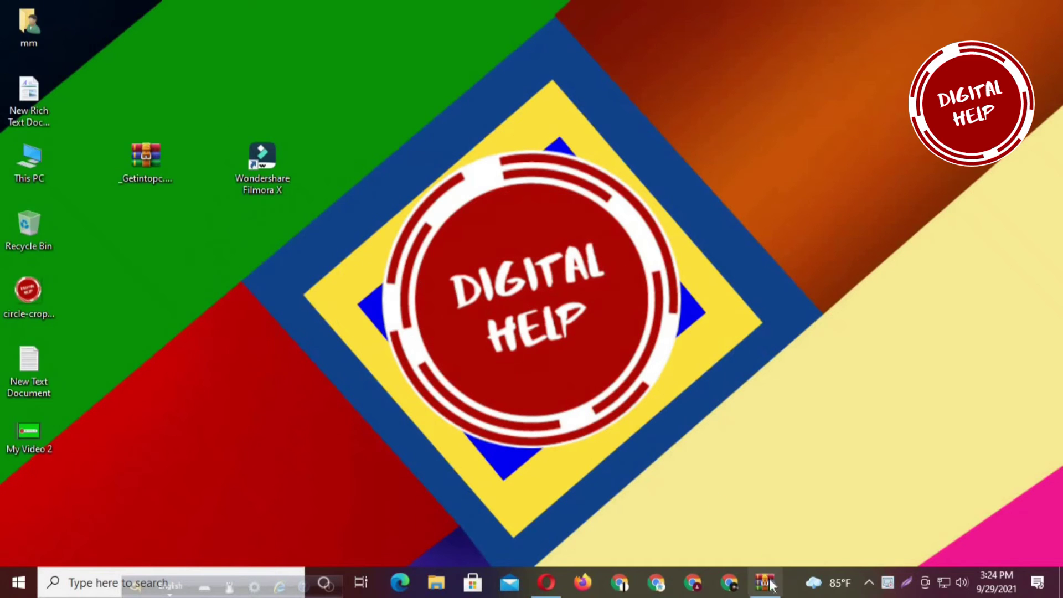
Step: Restore the archive window, open its Crack folder, and copy LRePacks.dll and the WsAP-Filmora file to the clipboard
click(764, 582)
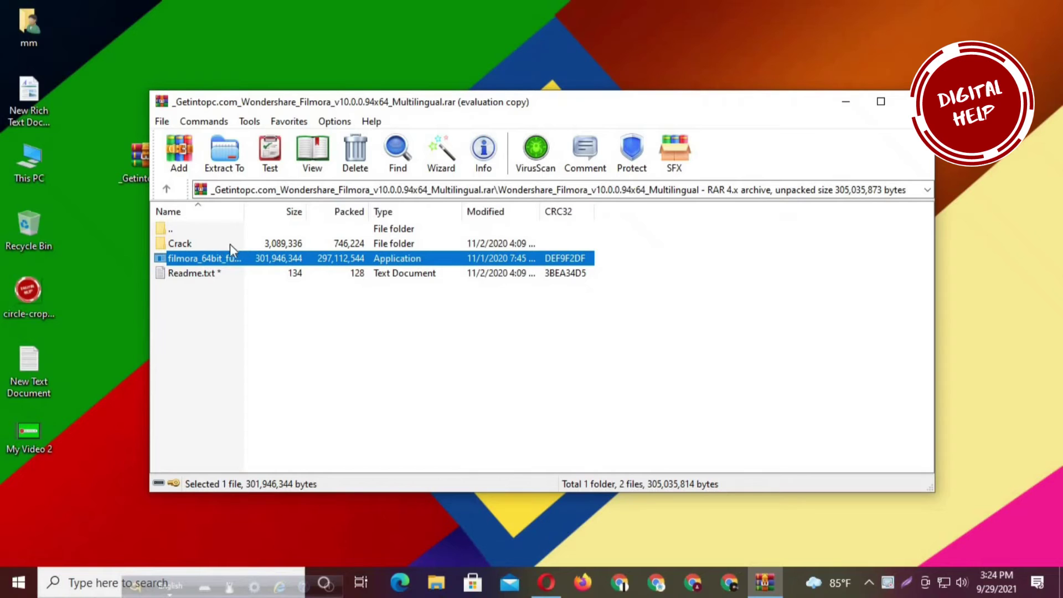
double_click(217, 242)
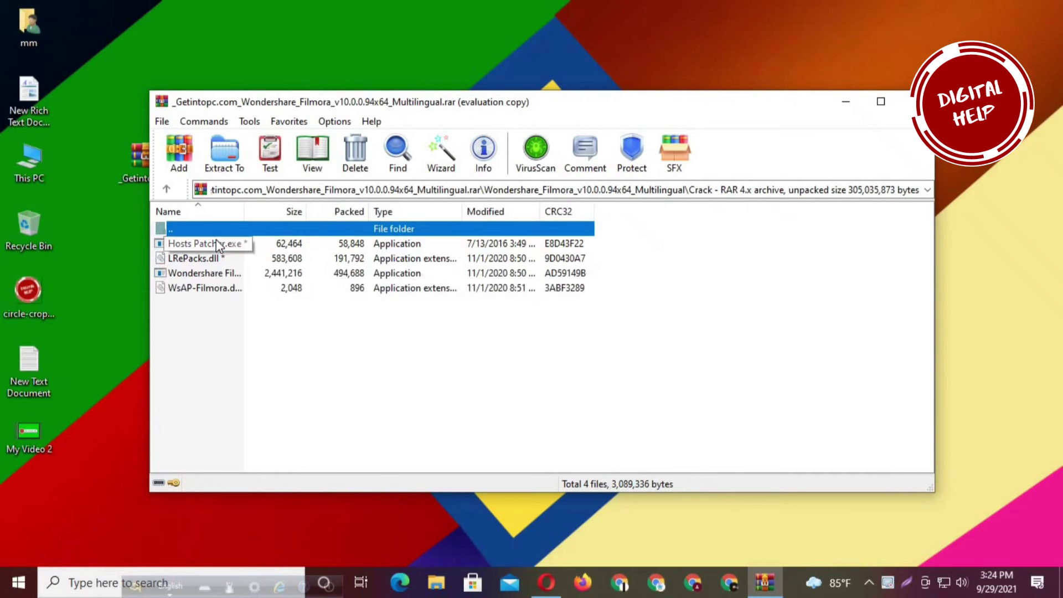
click(194, 256)
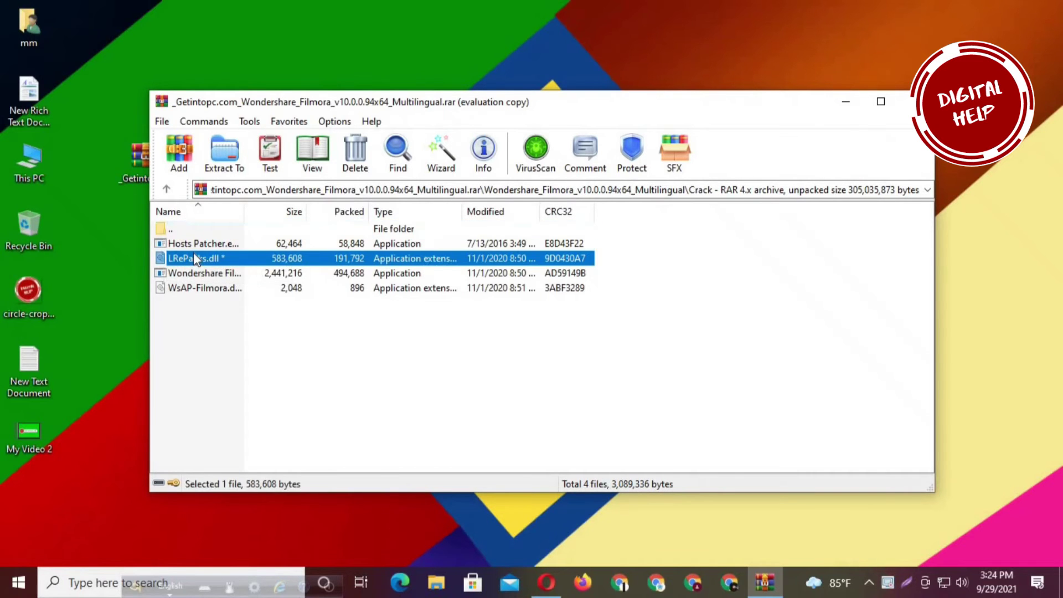
ctrl+click(203, 285)
right_click(202, 285)
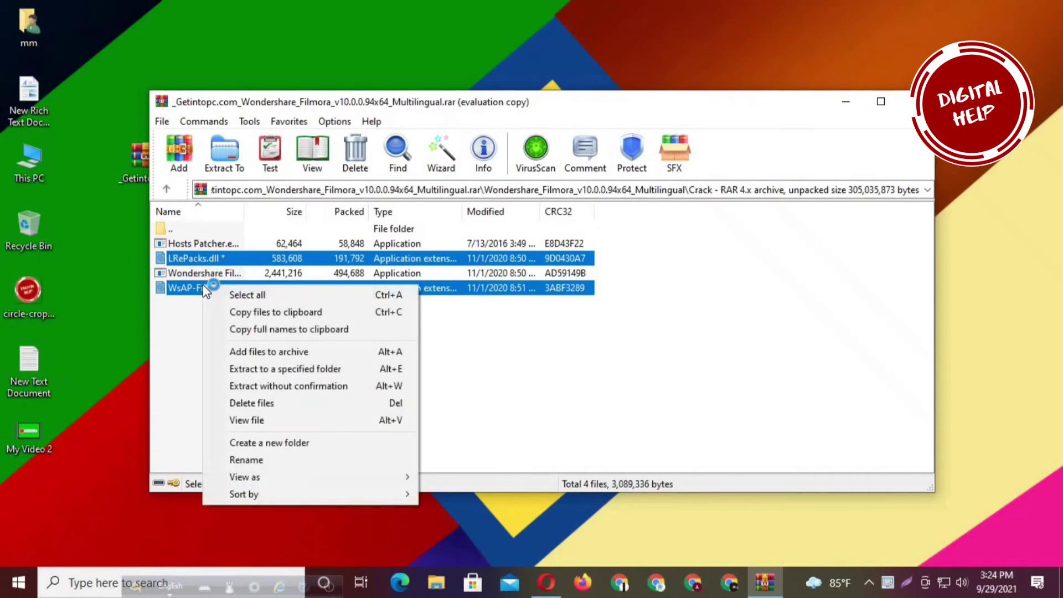
click(264, 314)
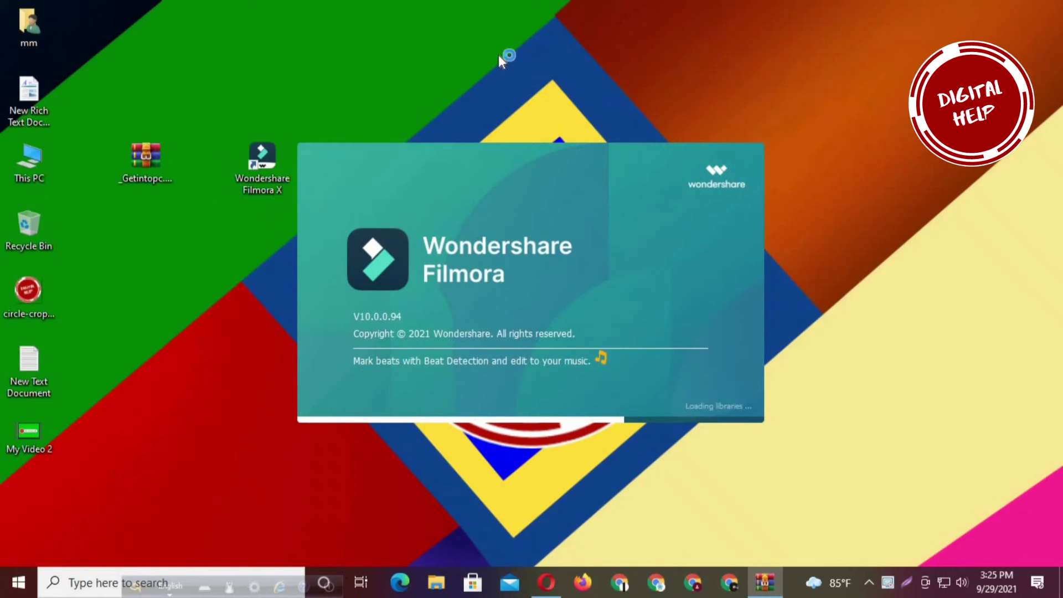
right_click(706, 77)
click(776, 131)
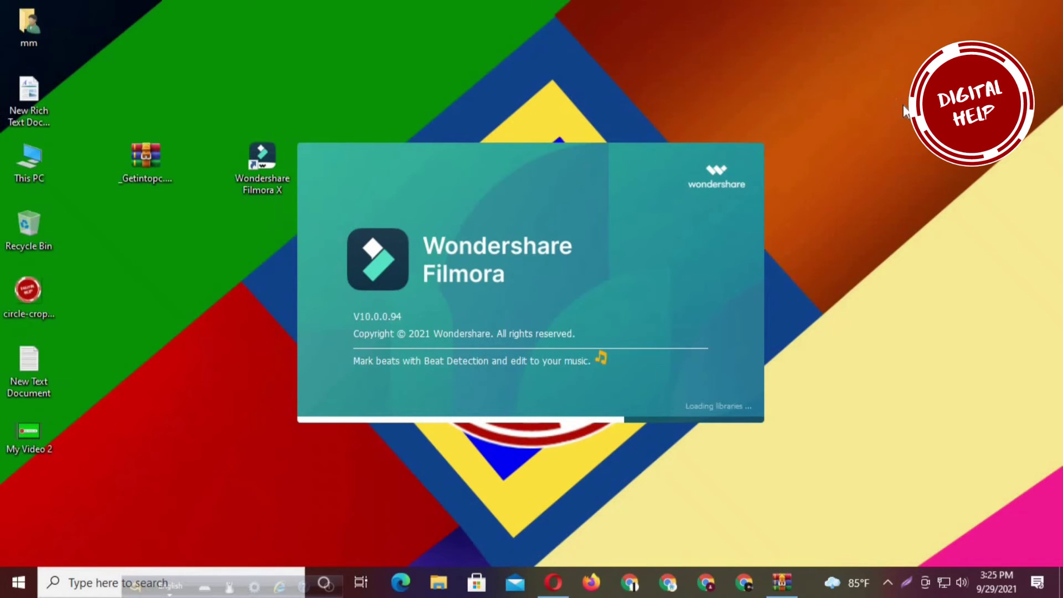
right_click(904, 110)
click(904, 108)
right_click(840, 38)
click(874, 85)
right_click(845, 41)
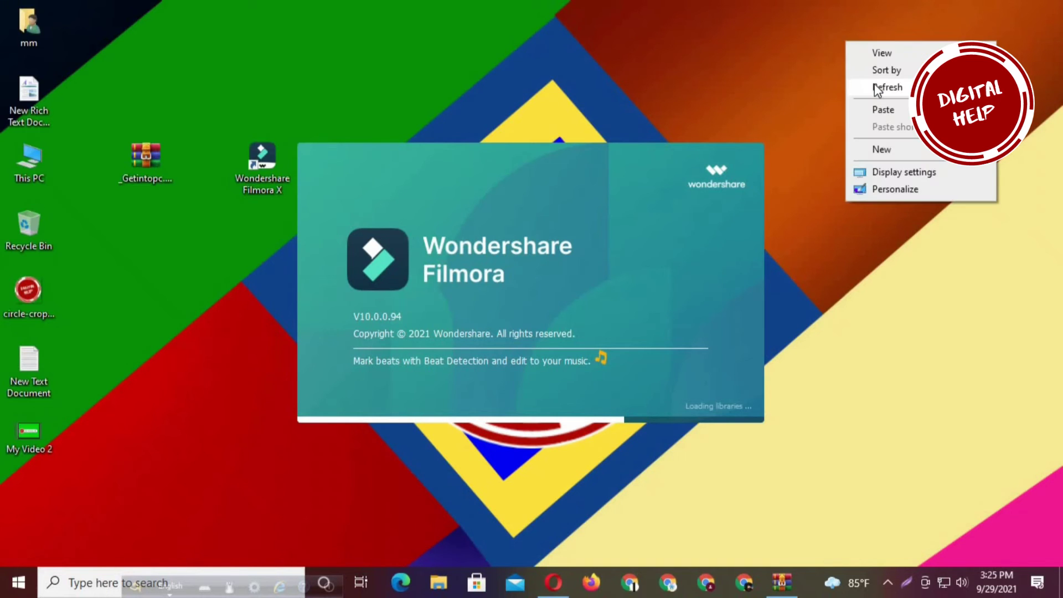
click(876, 86)
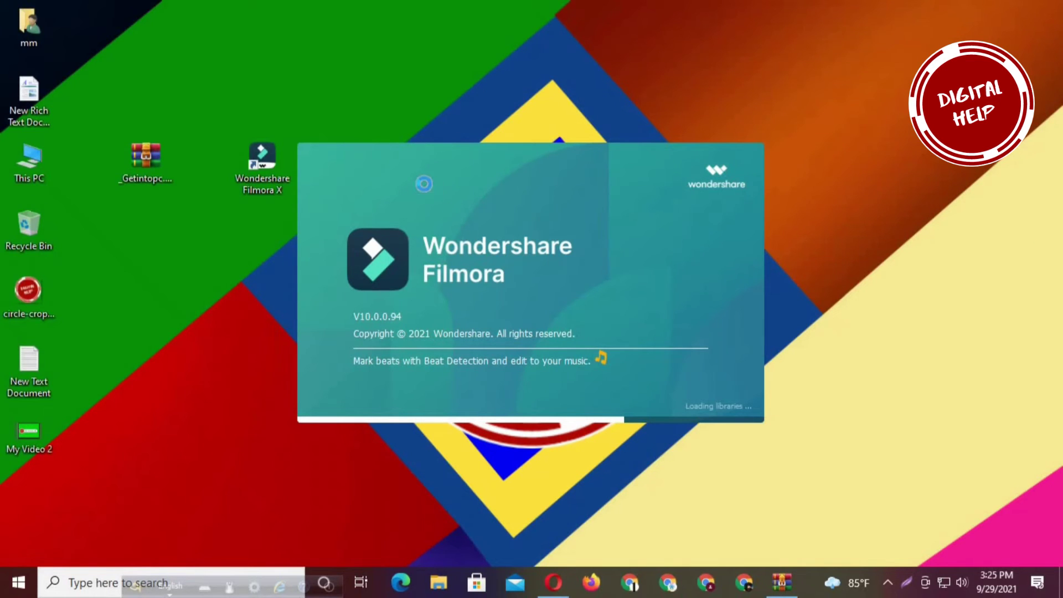
Step: Open the file location of the Wondershare Filmora X desktop shortcut, maximize the folder window, and paste the two copied Crack files there
double_click(268, 164)
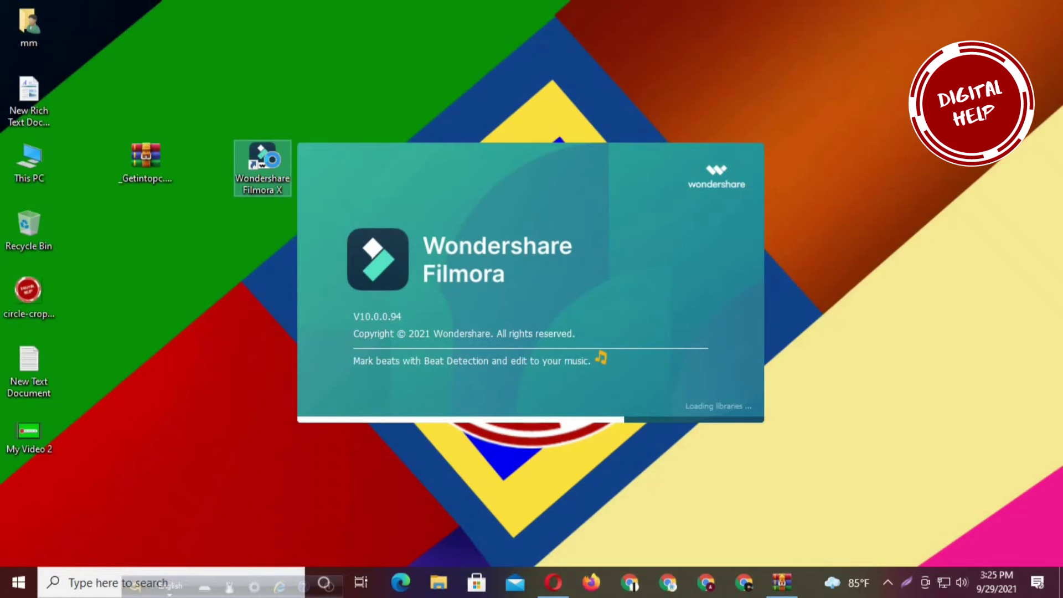
right_click(274, 160)
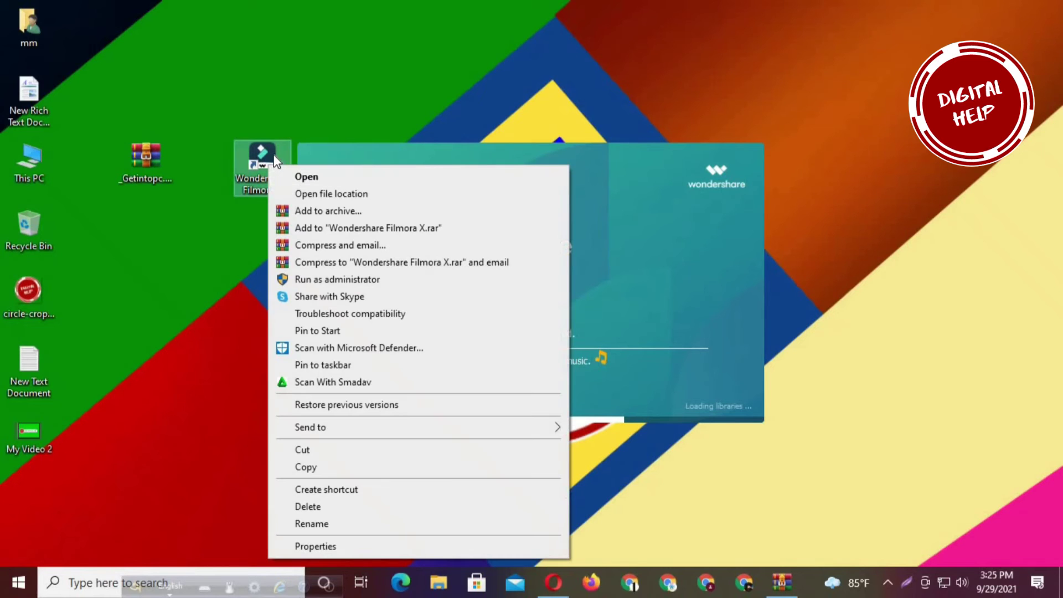
click(342, 194)
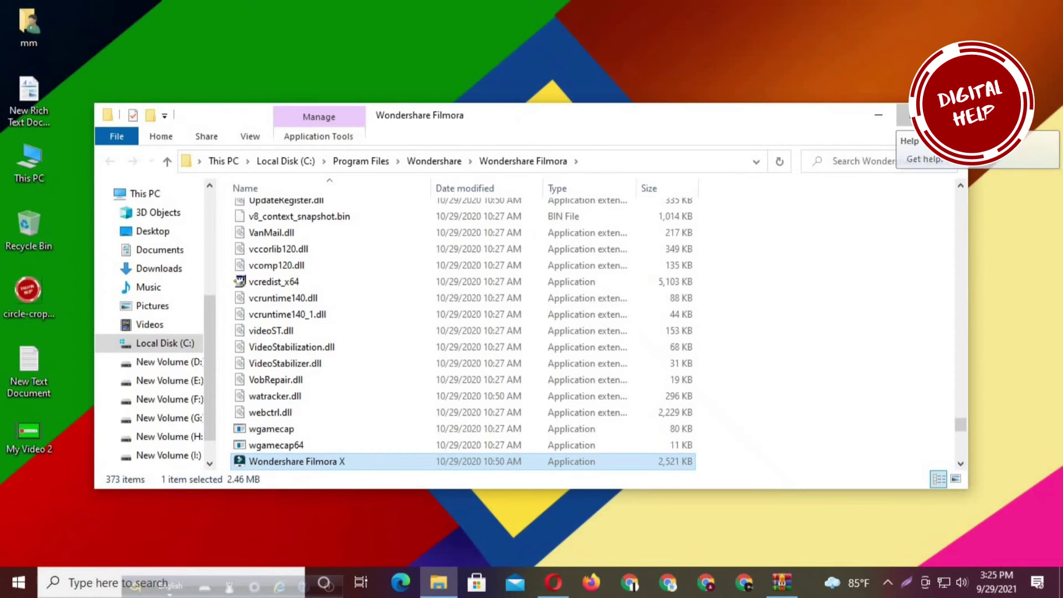
click(904, 115)
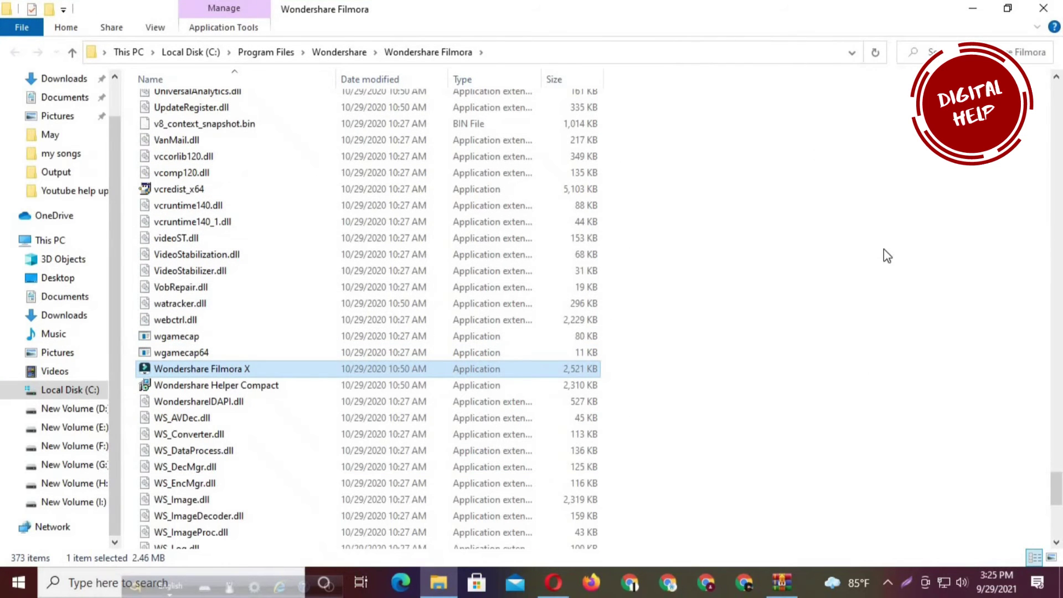
click(883, 250)
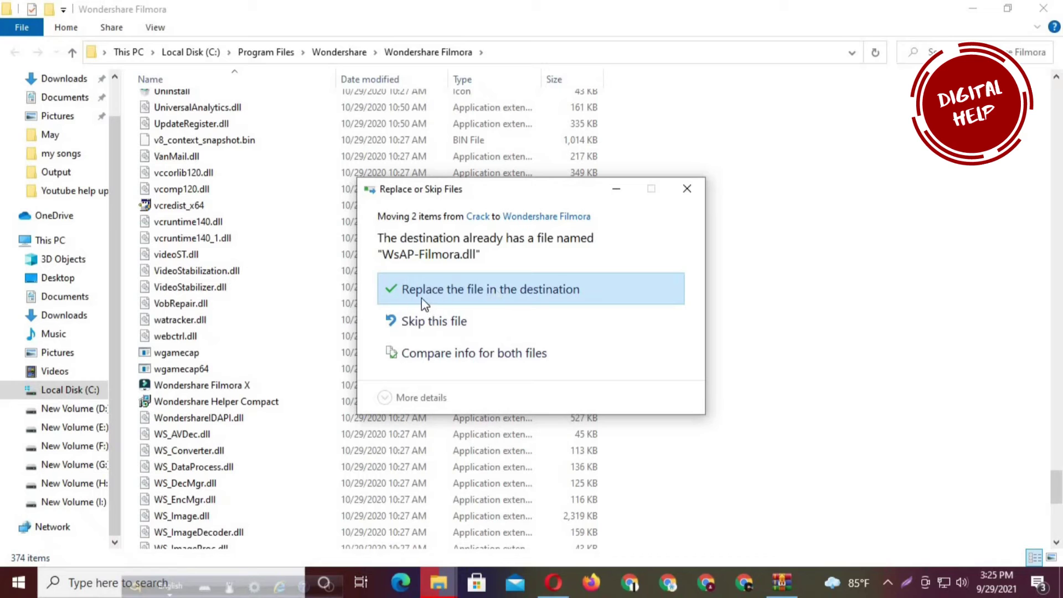
Step: Choose to replace the existing WsAP-Filmora.dll, and skip the administrator permission request for all current items
click(450, 294)
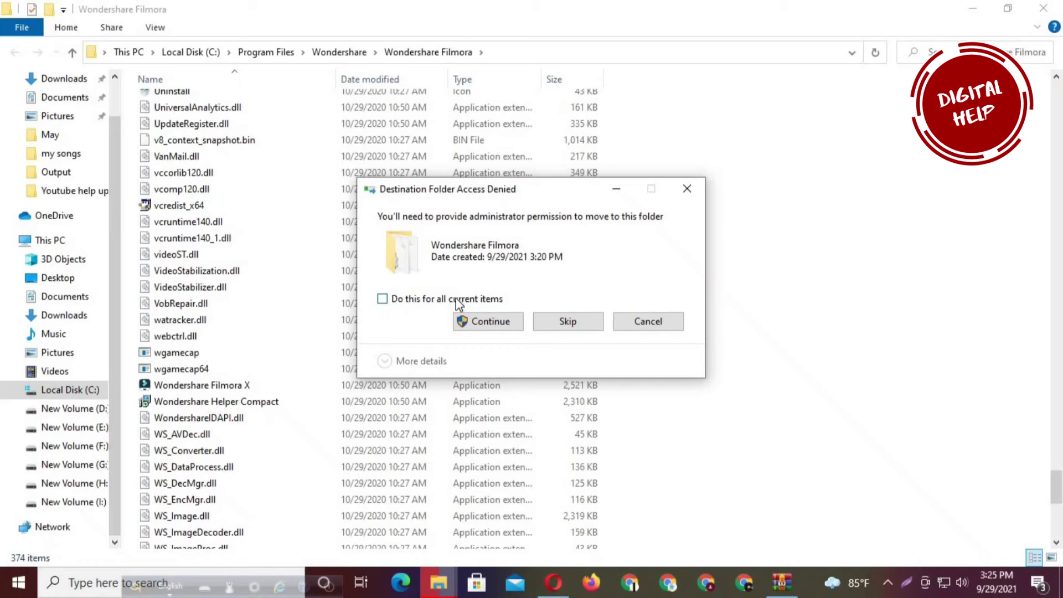
click(417, 304)
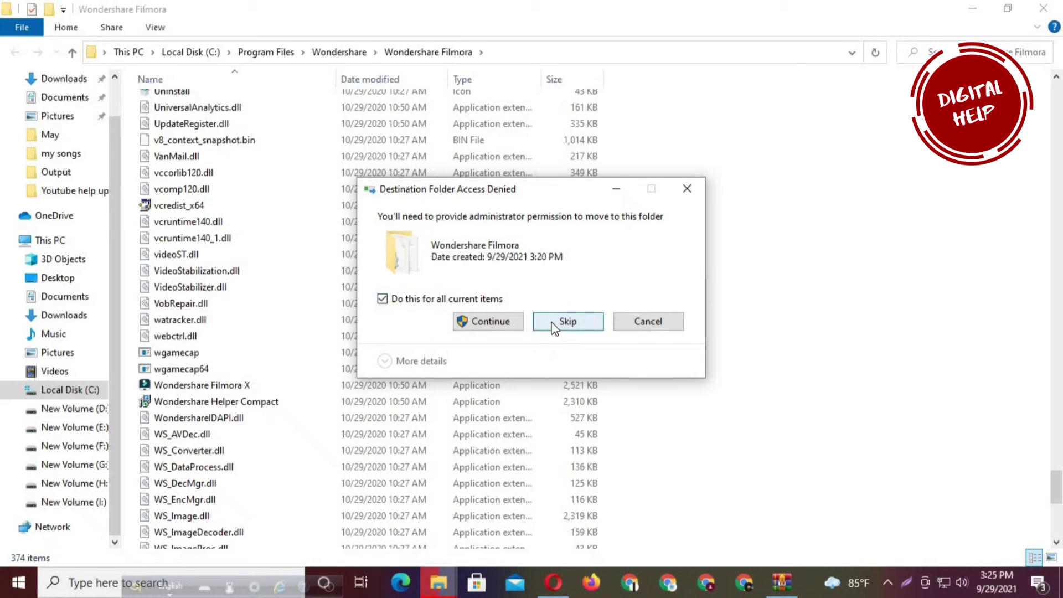
click(556, 324)
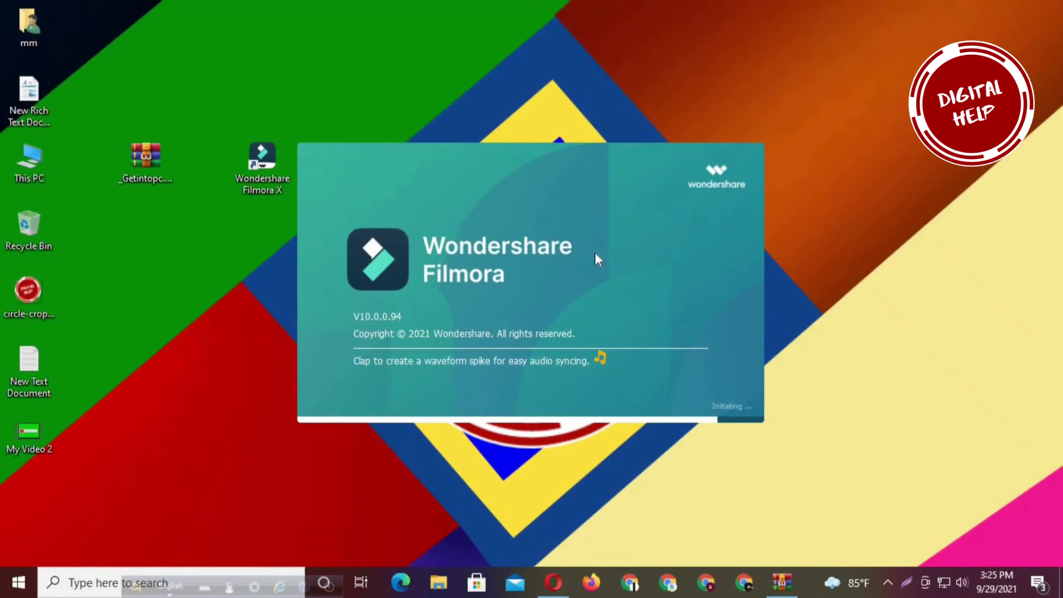
right_click(393, 87)
click(394, 93)
right_click(797, 81)
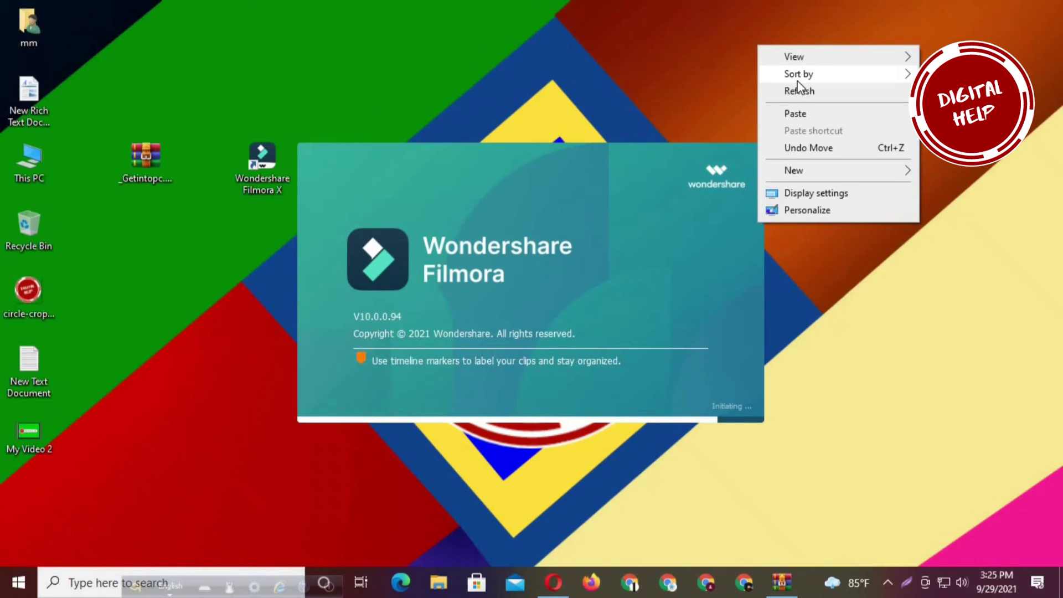
click(803, 91)
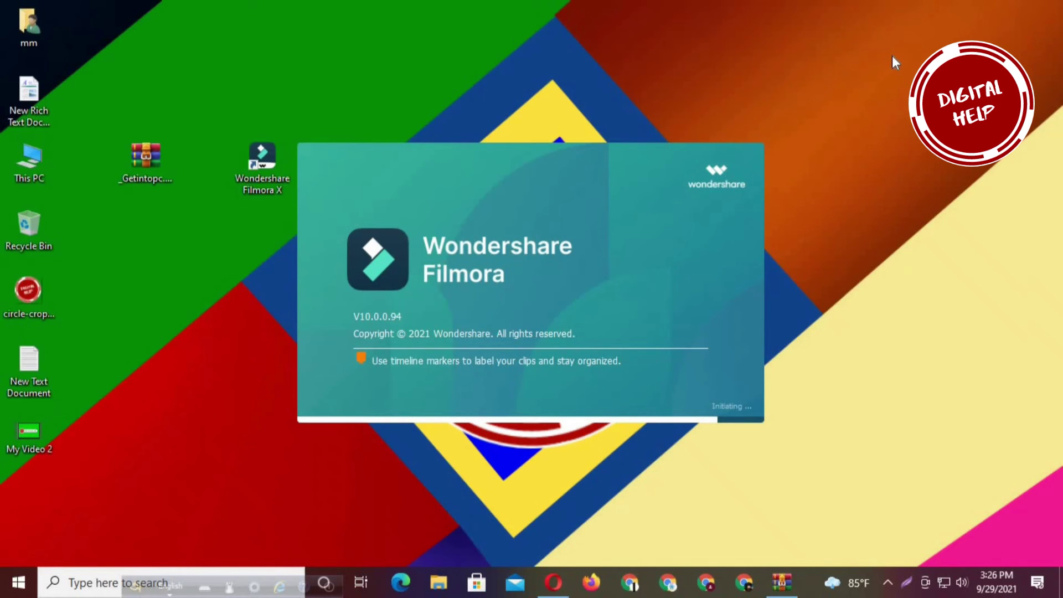
right_click(891, 90)
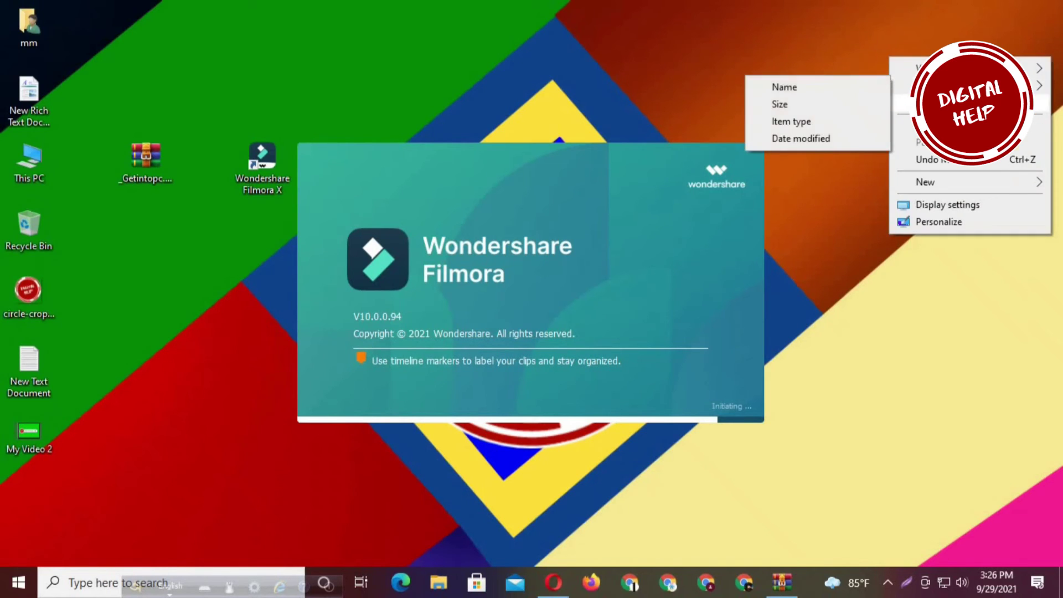
click(902, 100)
right_click(882, 65)
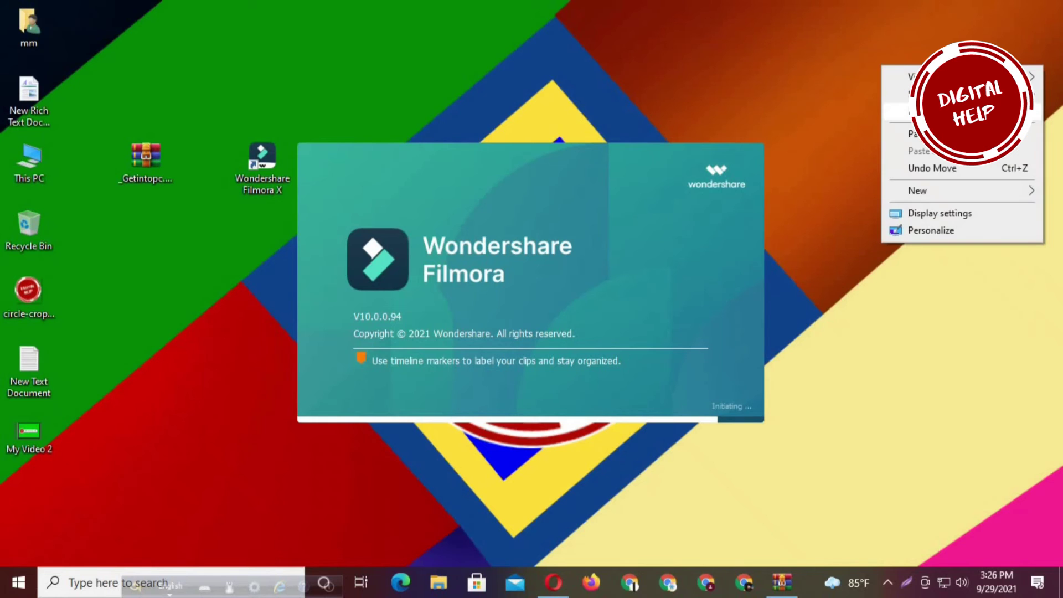
click(910, 110)
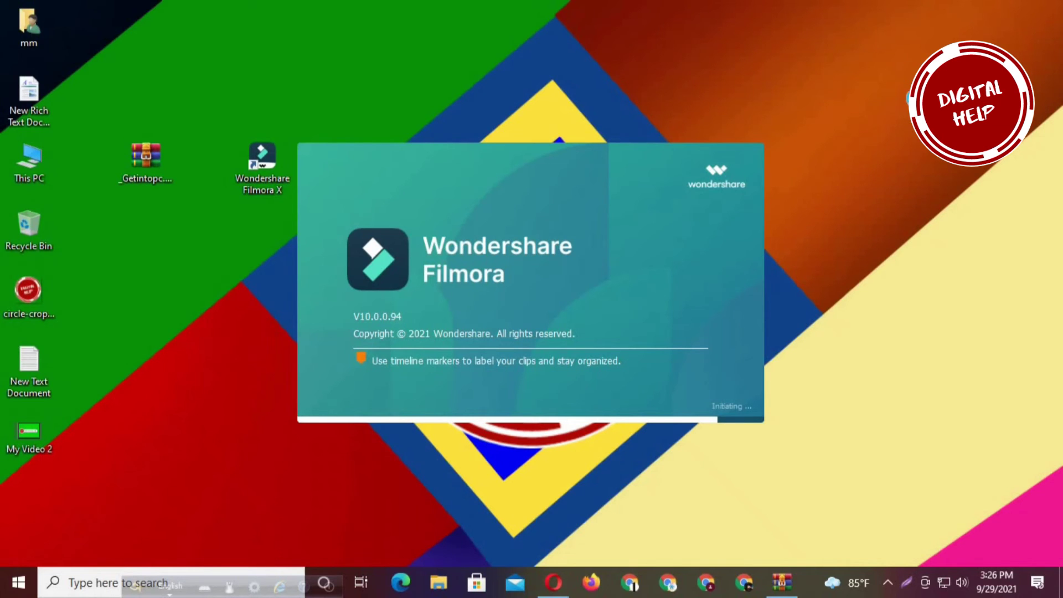
right_click(898, 72)
mouse_move(908, 94)
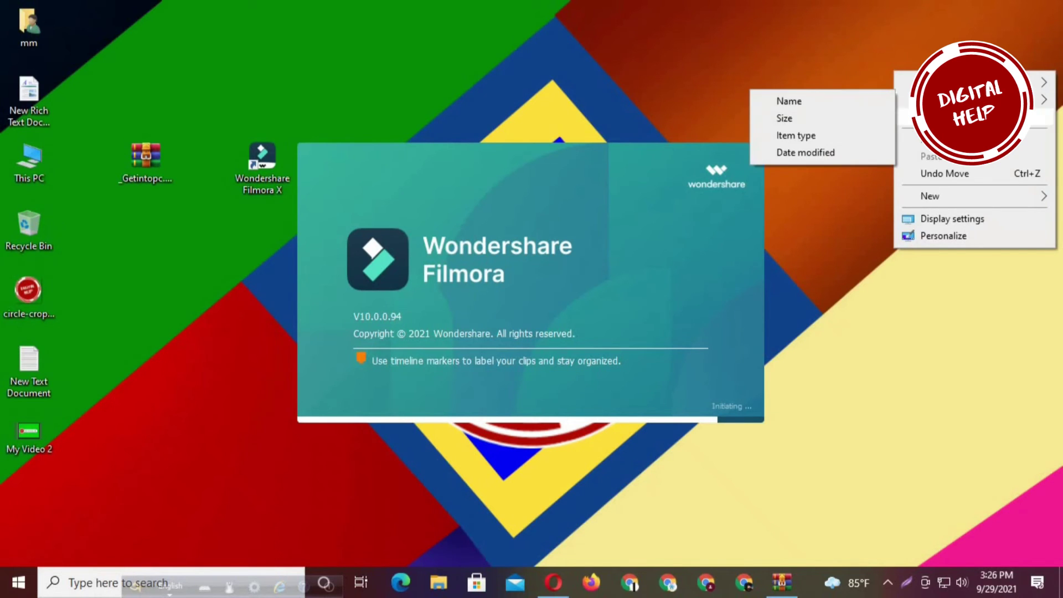
click(859, 101)
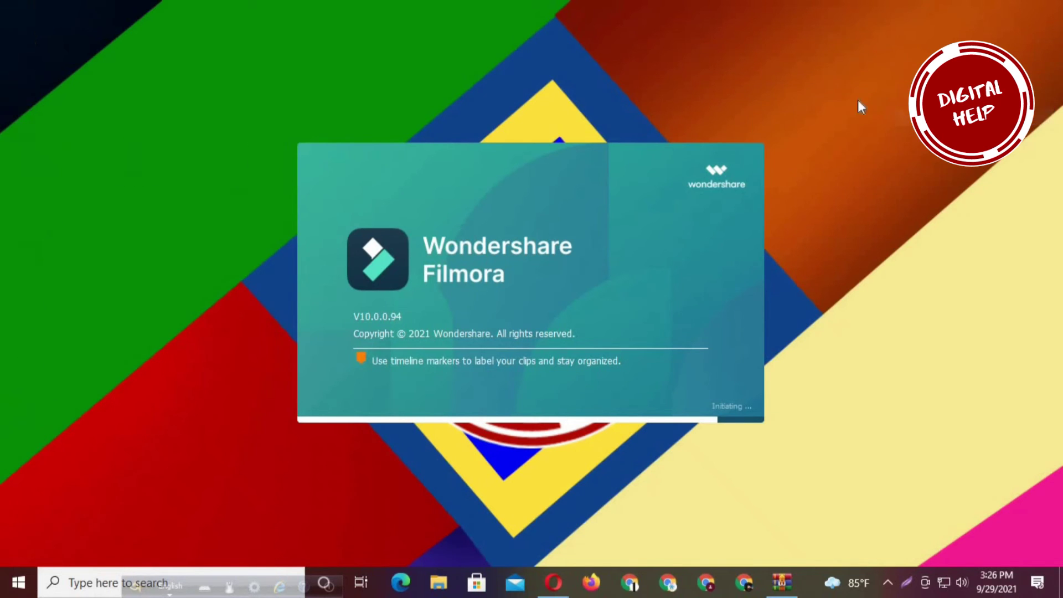
right_click(889, 7)
click(872, 28)
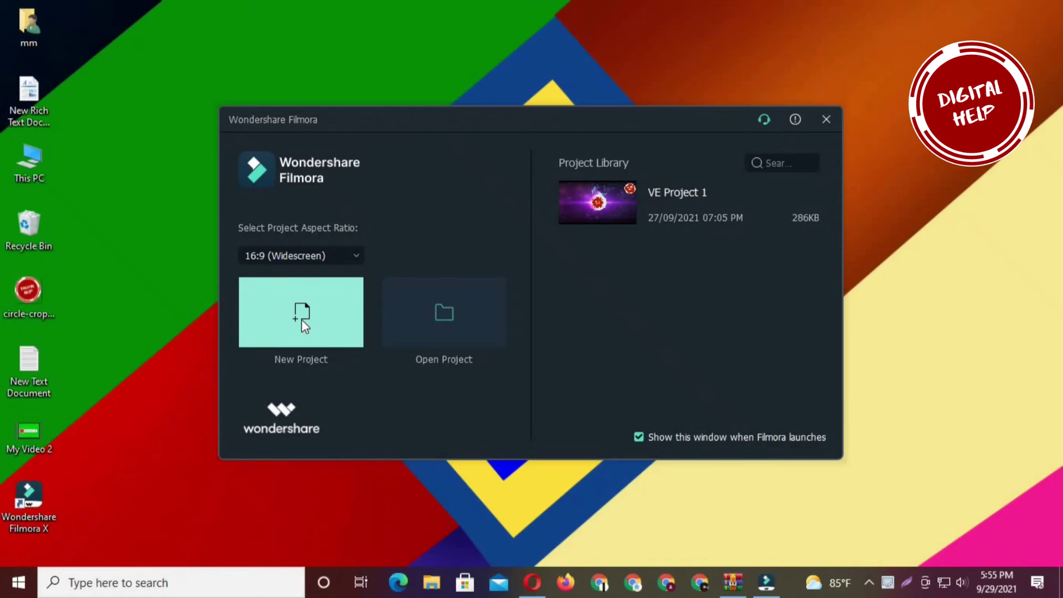
Step: Create a new 16:9 (Widescreen) project and postpone the Live Update upgrade
click(301, 319)
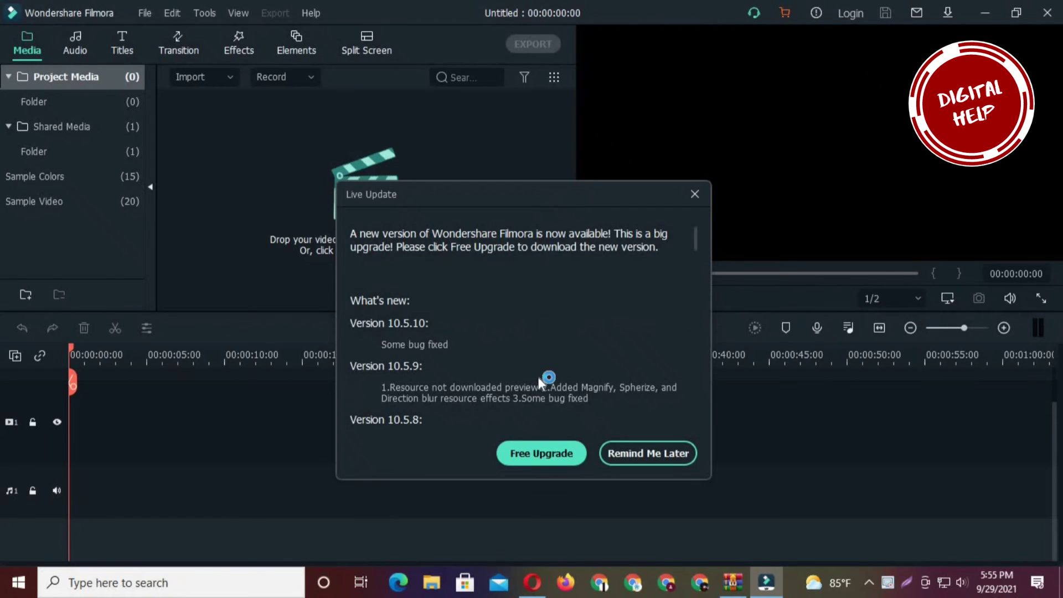
click(622, 452)
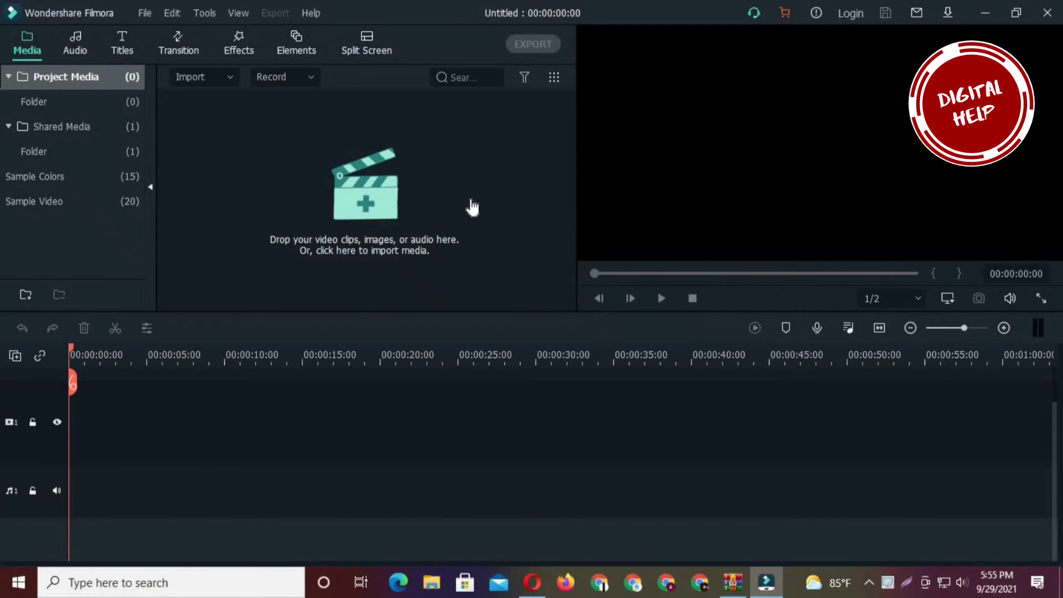
Step: Import the Filmora 1 video from Downloads and place it at the start of video track 1, keeping the 1920 x 1080 25fps project settings
click(381, 185)
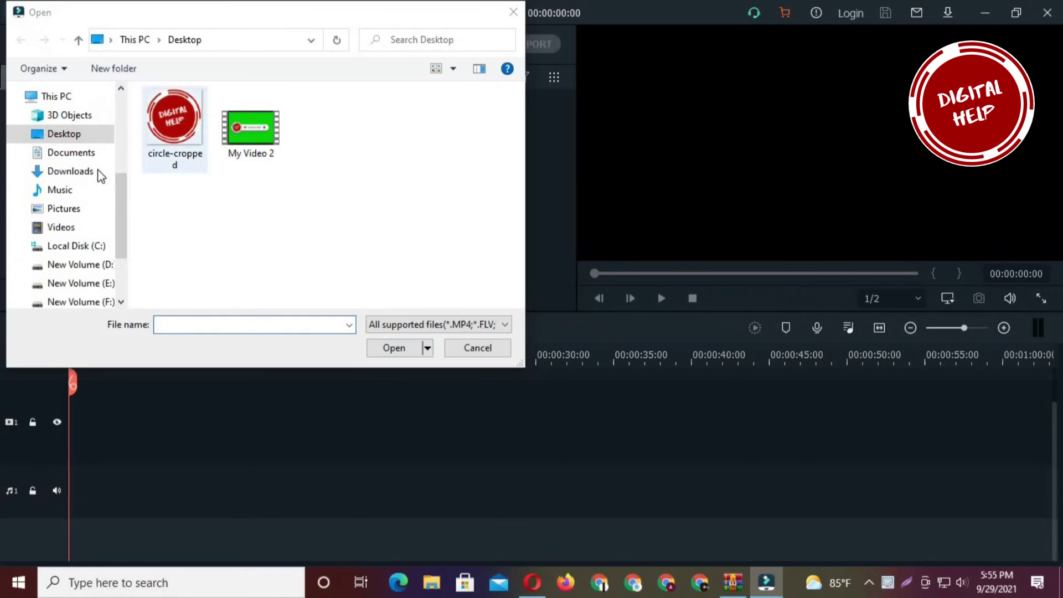
click(78, 171)
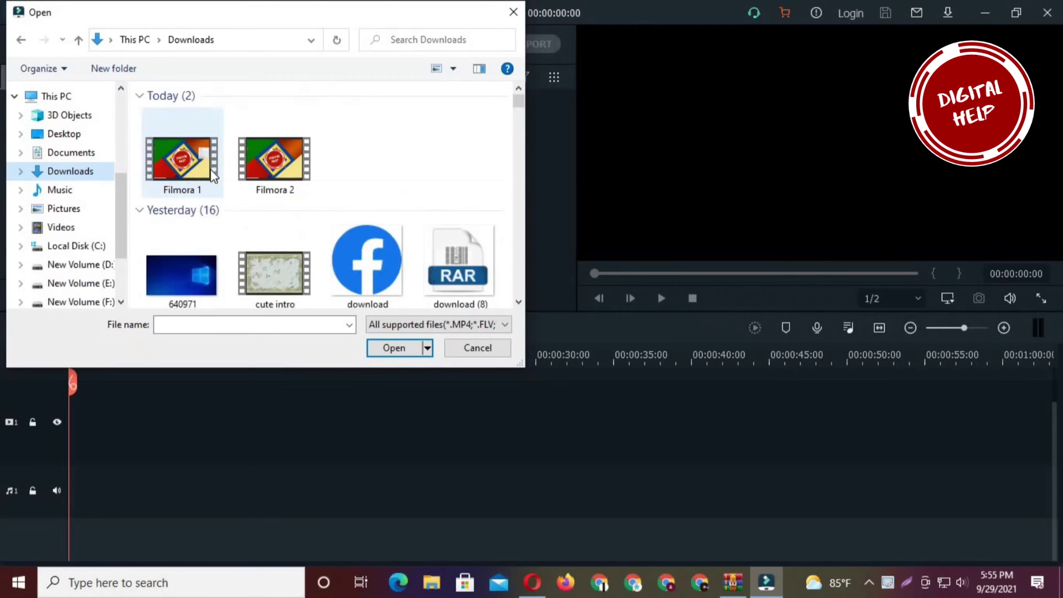
click(287, 147)
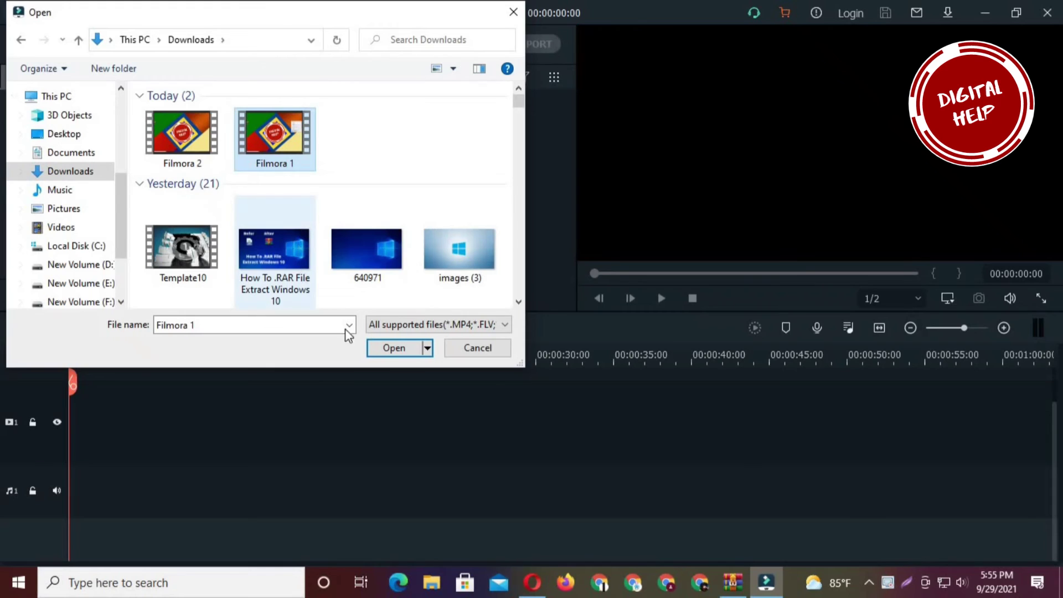
click(392, 346)
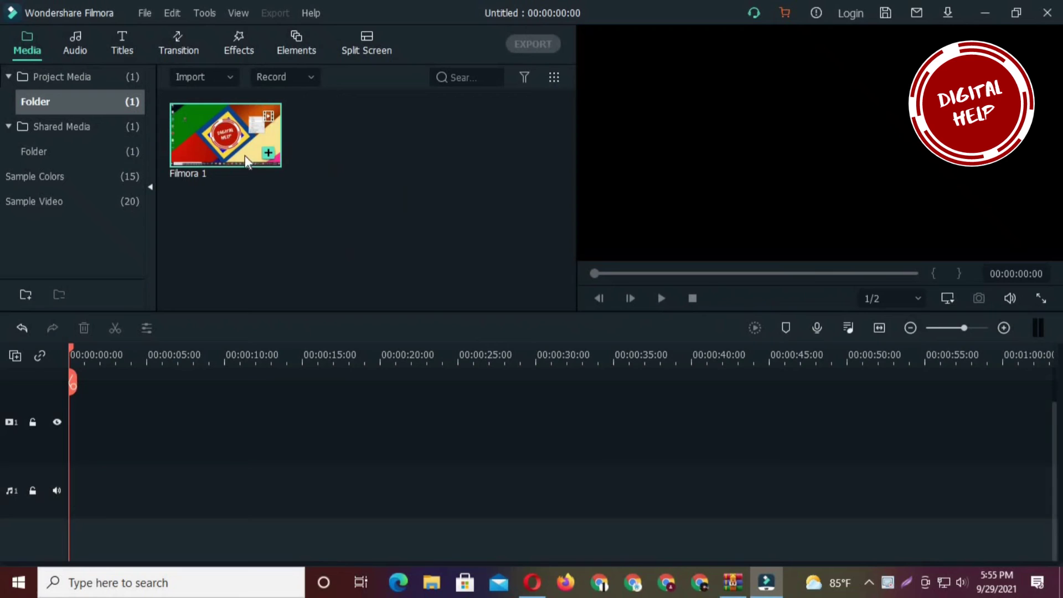
drag(218, 151, 95, 441)
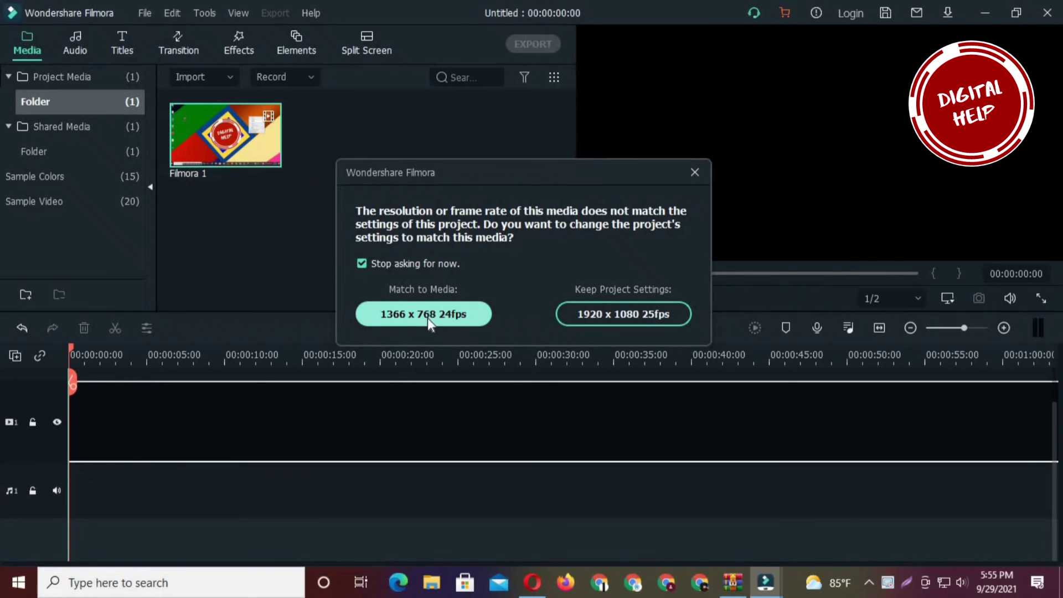
click(607, 313)
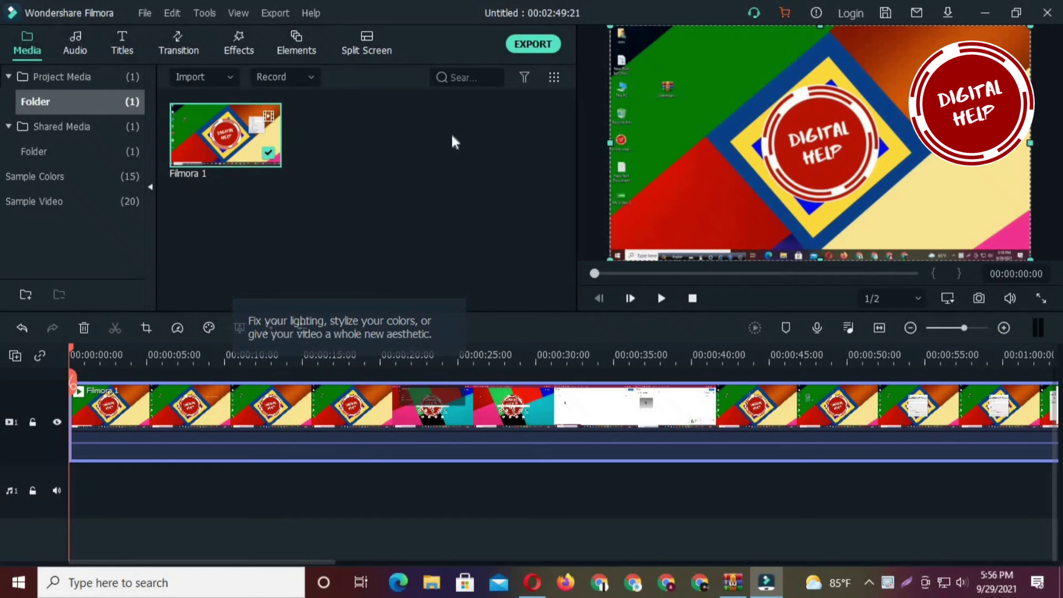
Step: Try to export the project and dismiss the purchase window
click(521, 45)
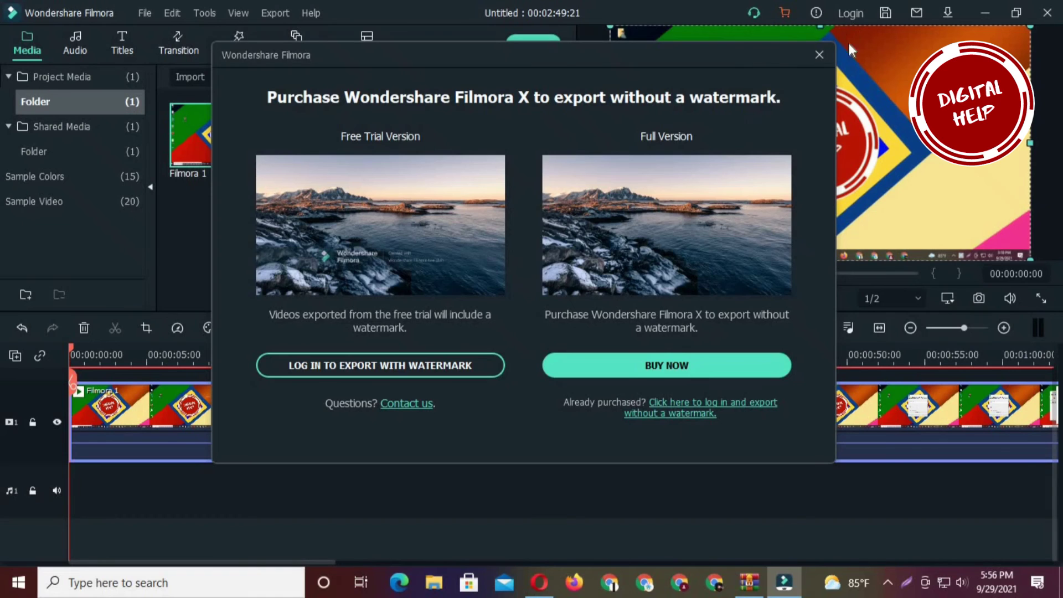
click(819, 54)
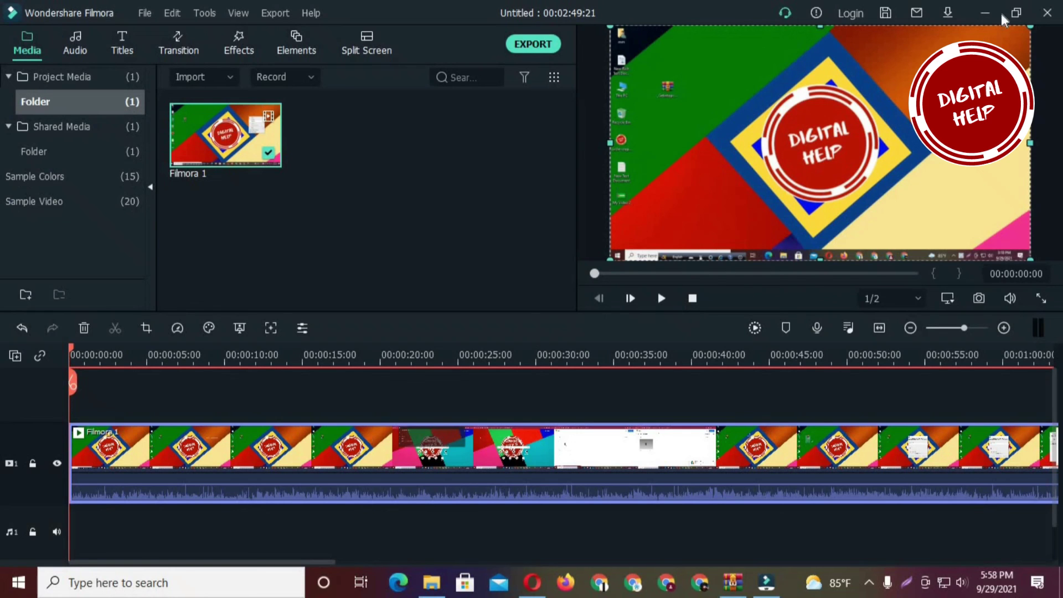
Step: Open the export settings and examine the YouTube upload options and the local MP4 file options
click(531, 44)
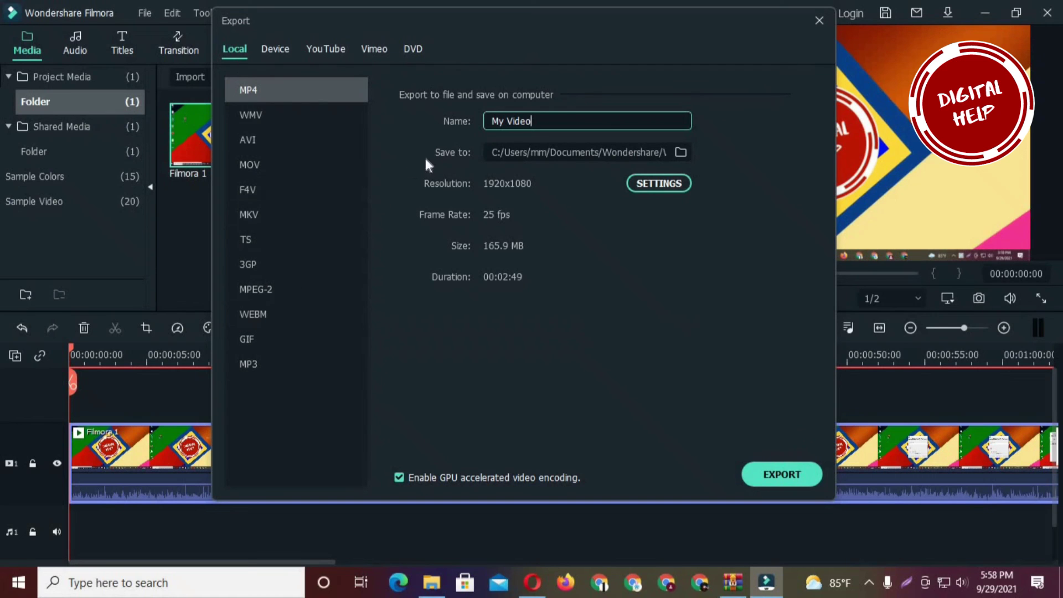
drag(532, 121, 491, 120)
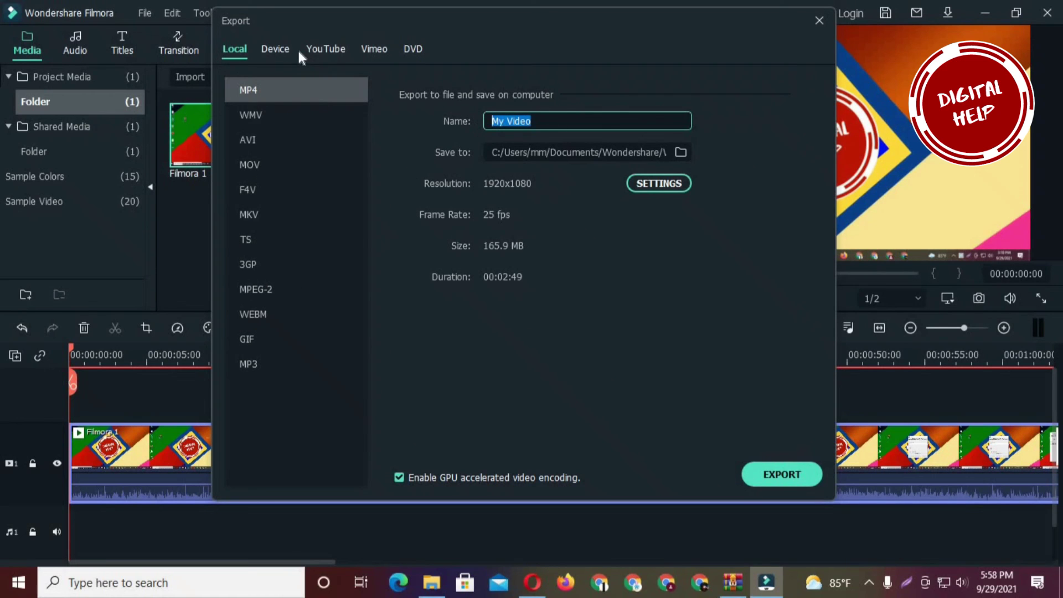
click(317, 51)
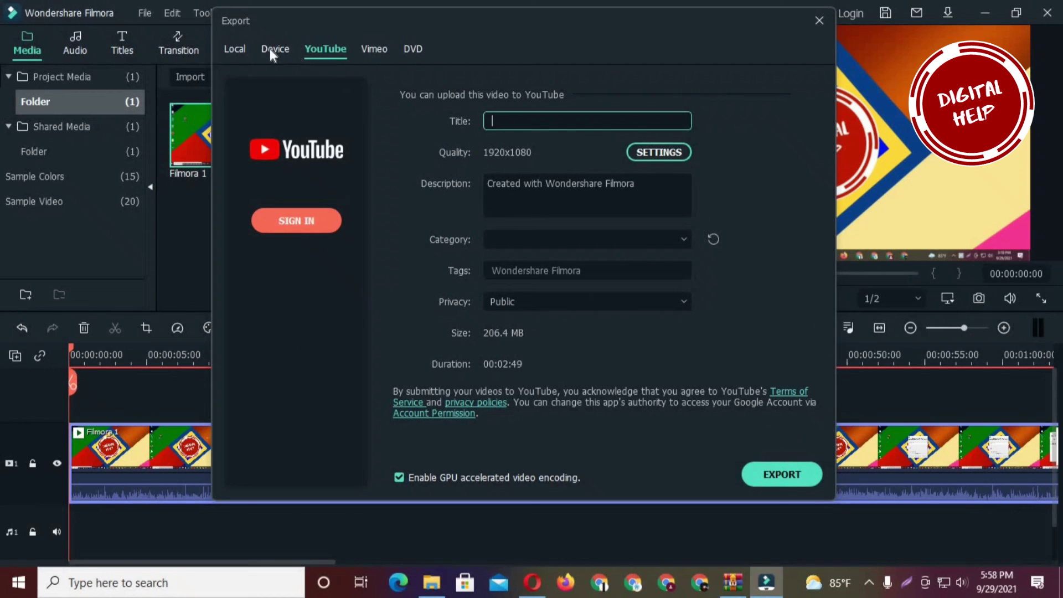
click(233, 49)
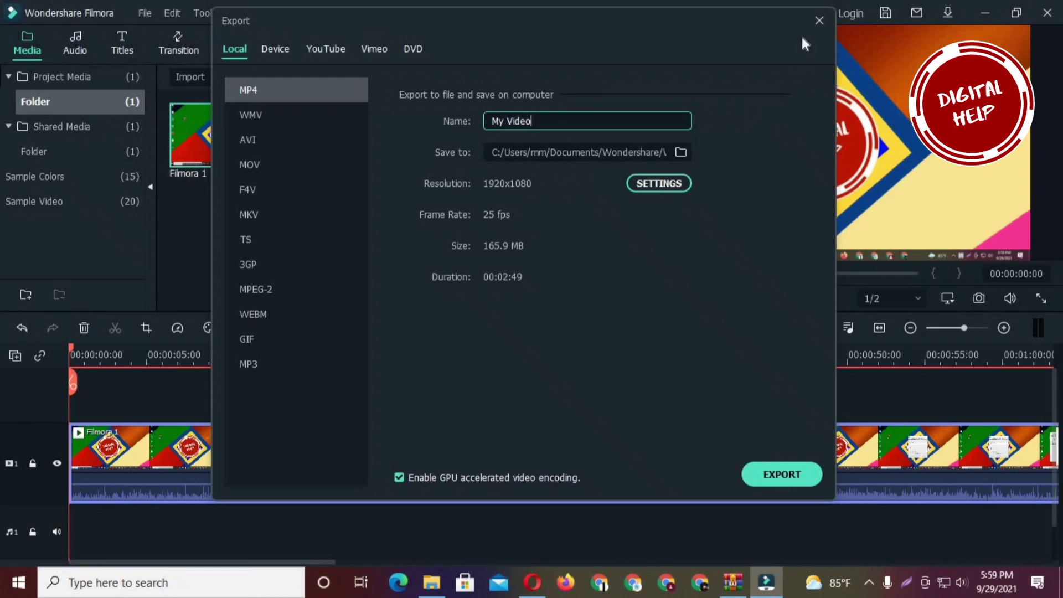
Step: Start exporting the project as a local MP4 with GPU accelerated encoding enabled, and abort the export
click(784, 476)
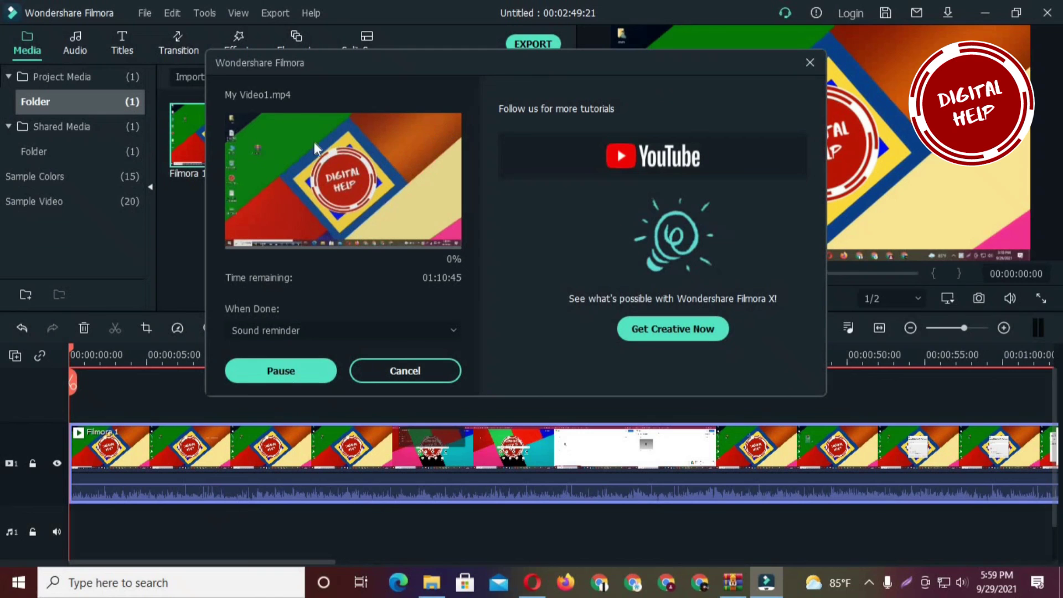
click(420, 370)
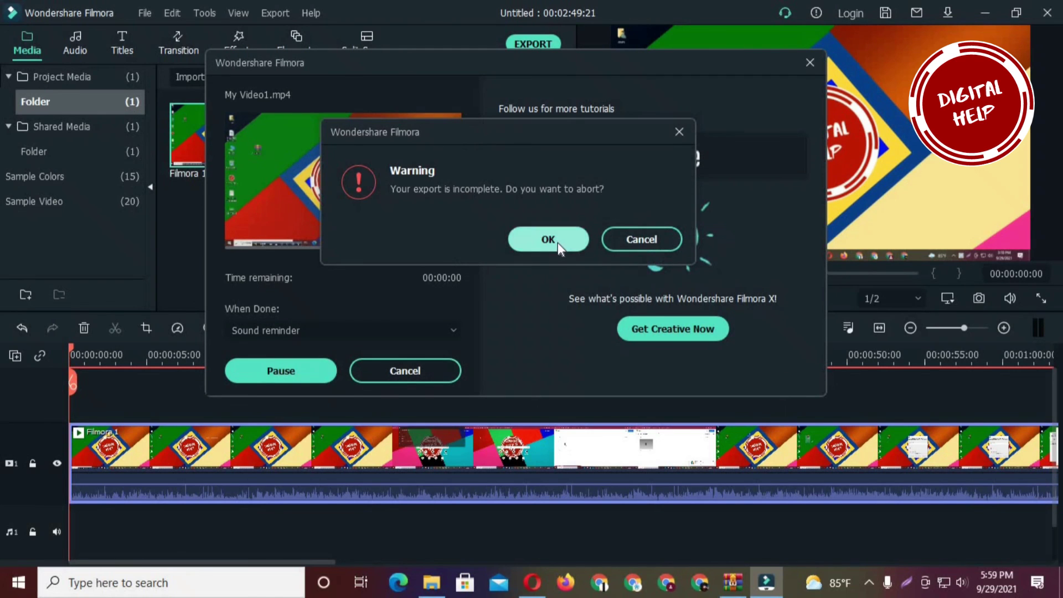
click(557, 243)
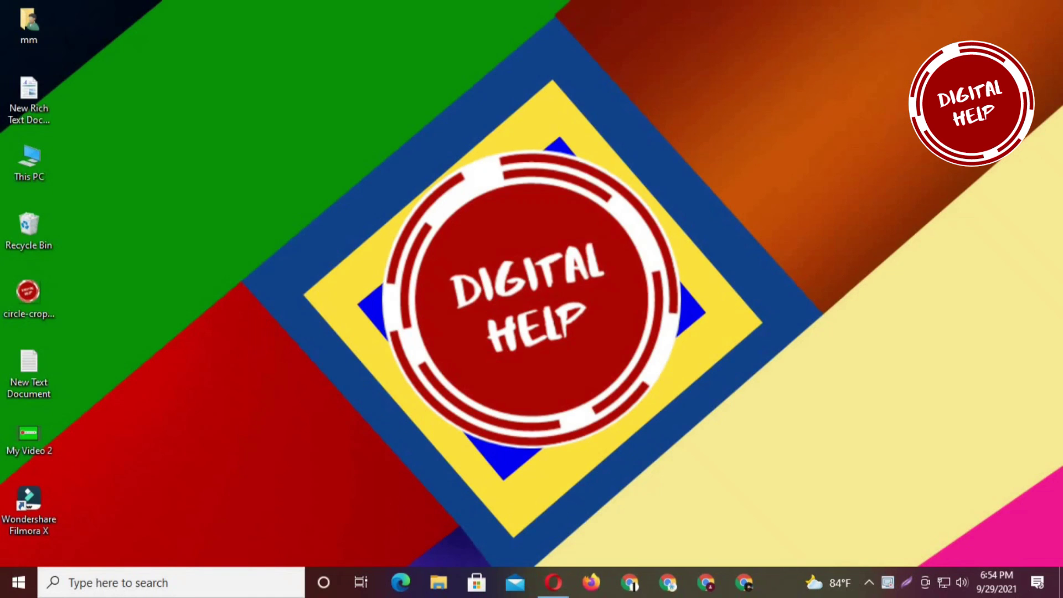
right_click(495, 93)
key(Escape)
right_click(842, 111)
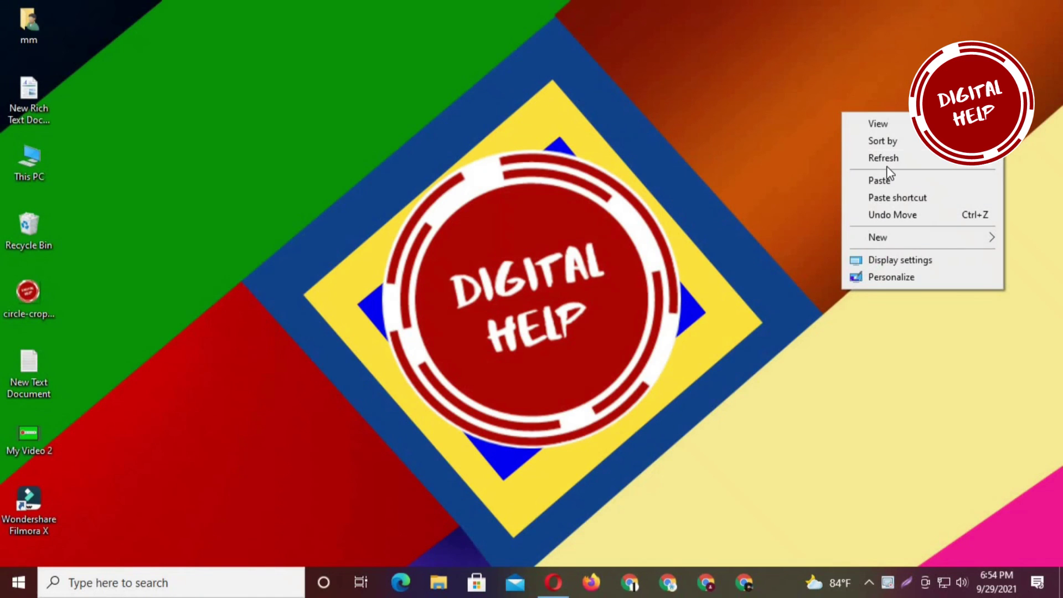
right_click(825, 76)
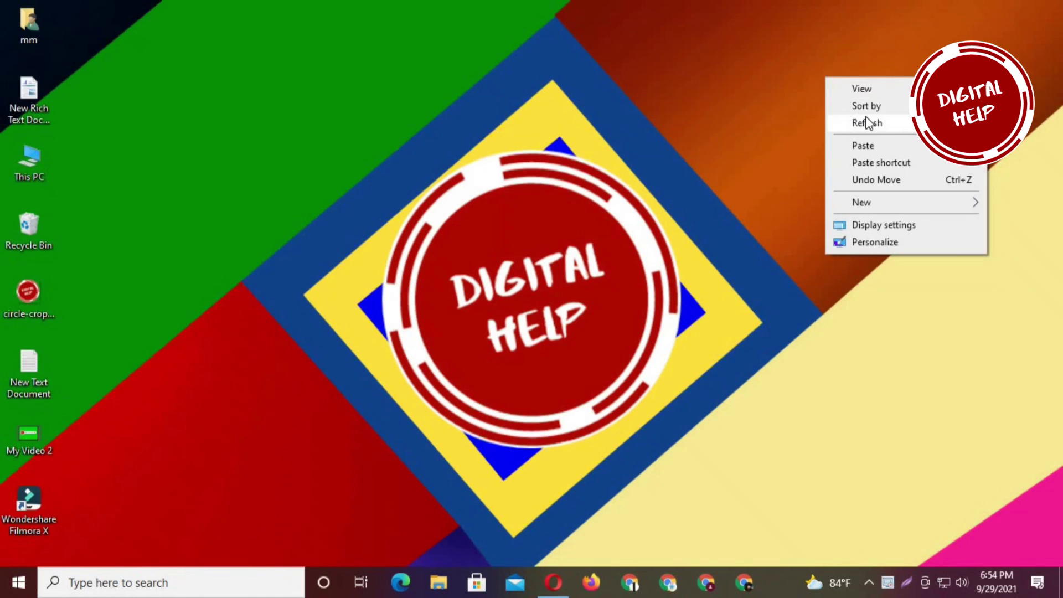
click(867, 123)
right_click(829, 89)
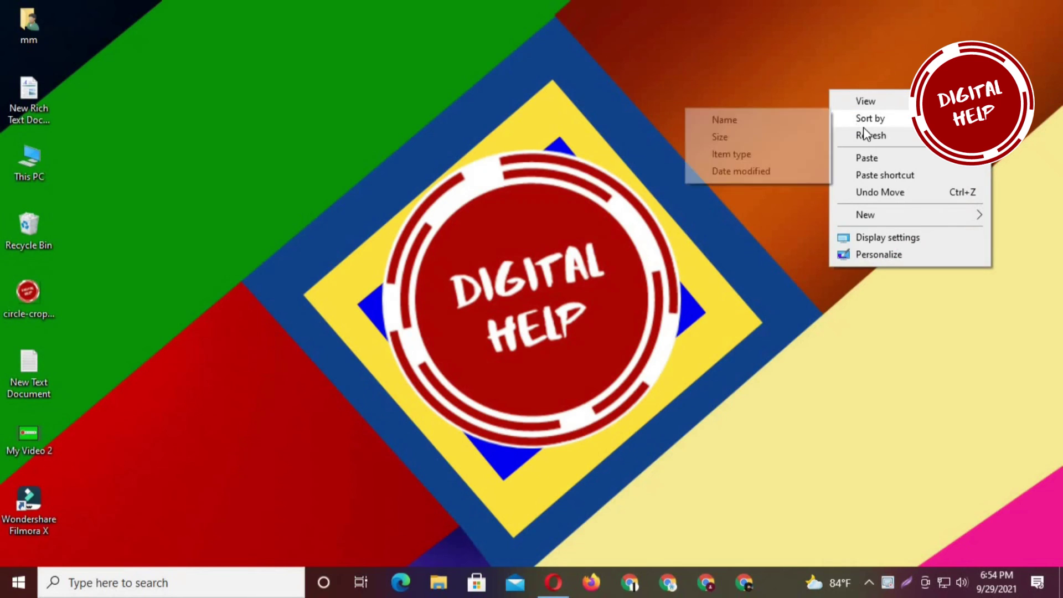
click(860, 135)
right_click(842, 98)
click(868, 141)
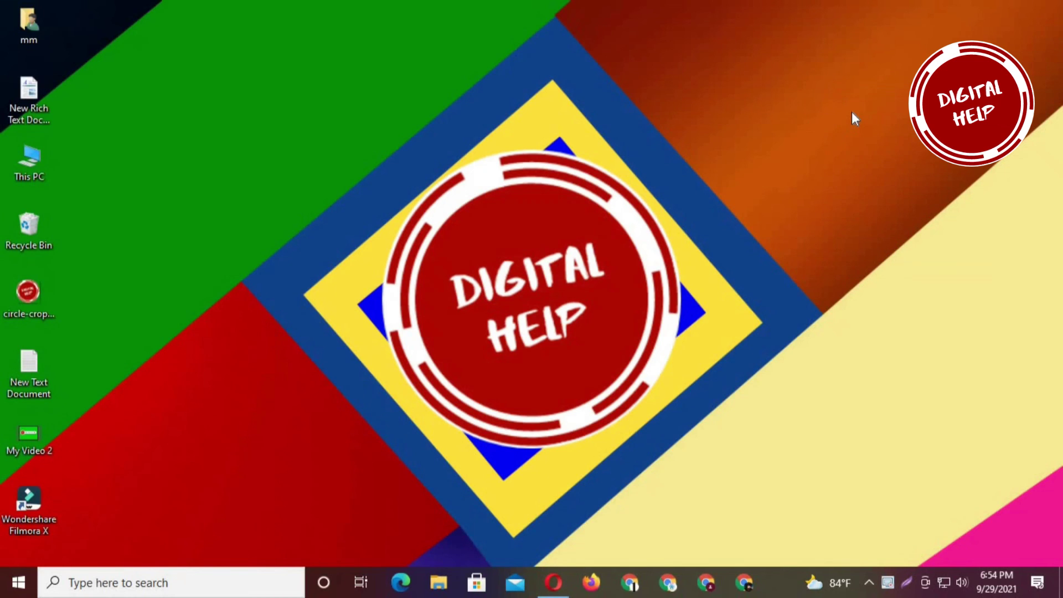
right_click(785, 79)
click(845, 123)
right_click(845, 119)
click(875, 164)
right_click(876, 164)
click(887, 209)
right_click(847, 175)
click(885, 222)
right_click(894, 198)
click(925, 244)
right_click(849, 179)
click(886, 217)
right_click(859, 174)
click(890, 218)
right_click(844, 168)
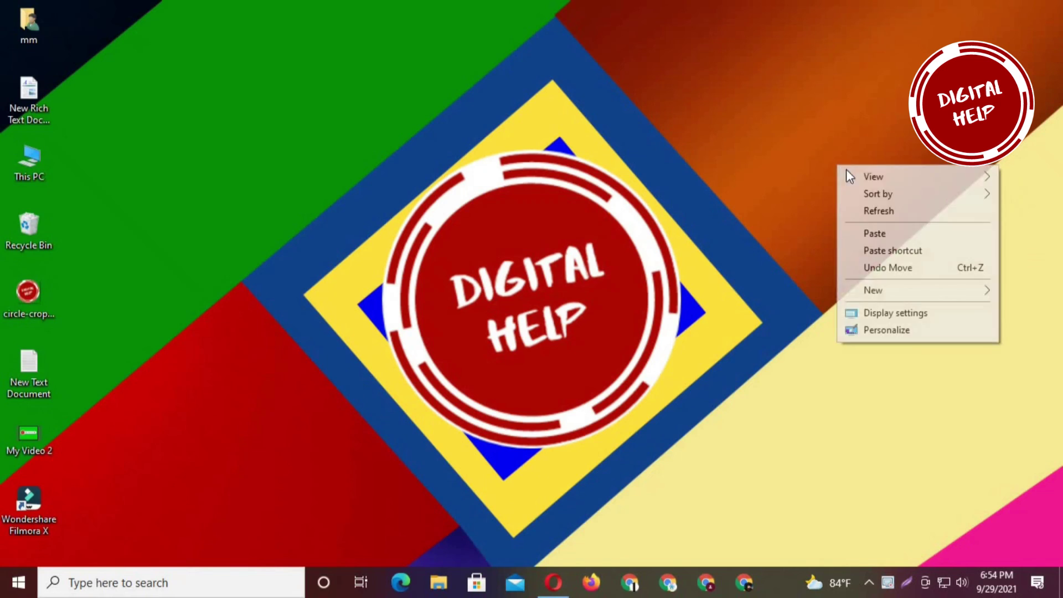